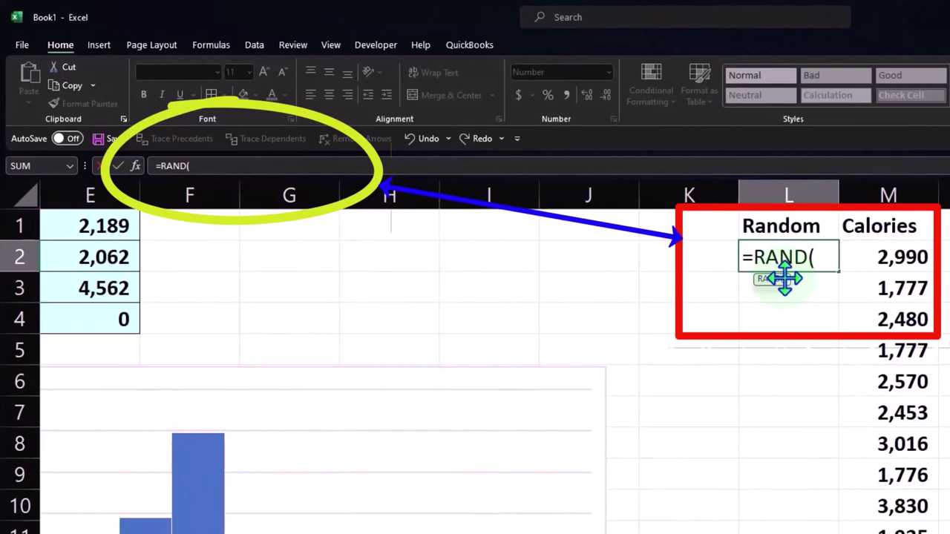
# Complete the =RAND() formula in L2 and show its result with six decimal places
pyautogui.press('Return')
pyautogui.click(784, 257)
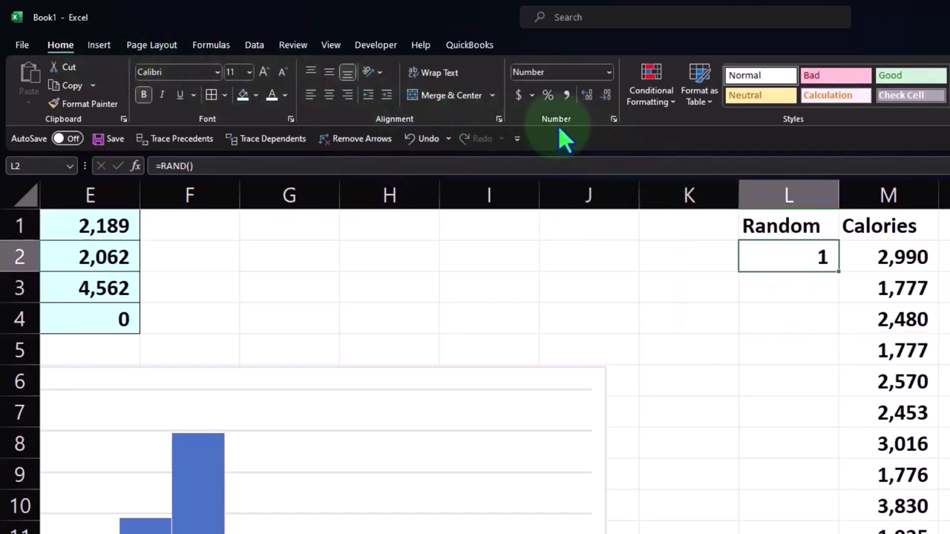
pyautogui.click(581, 95)
pyautogui.click(581, 95)
pyautogui.click(581, 95)
pyautogui.click(582, 95)
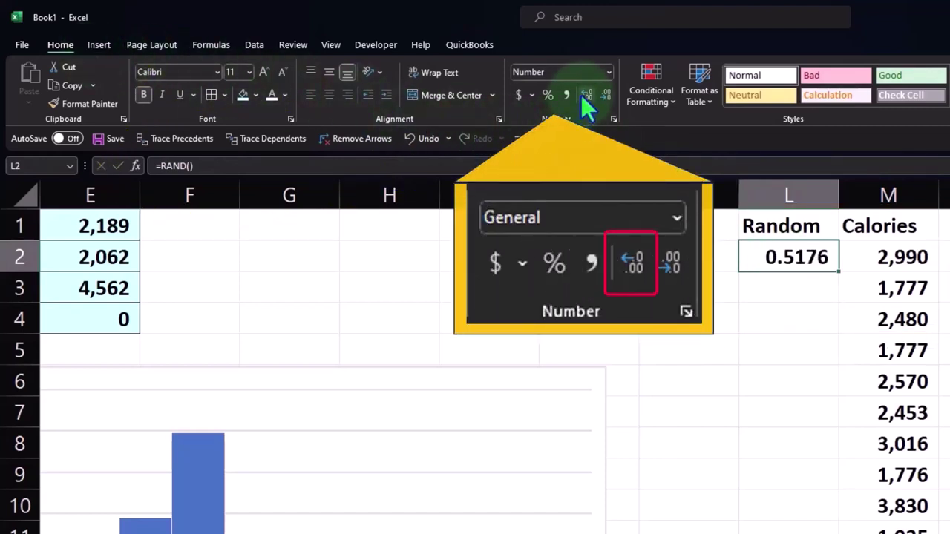
pyautogui.click(581, 95)
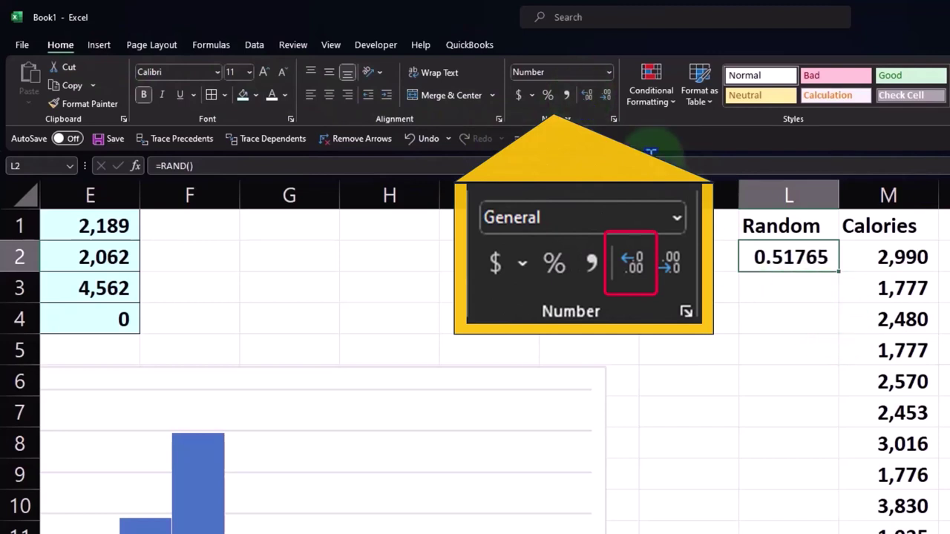
pyautogui.click(585, 96)
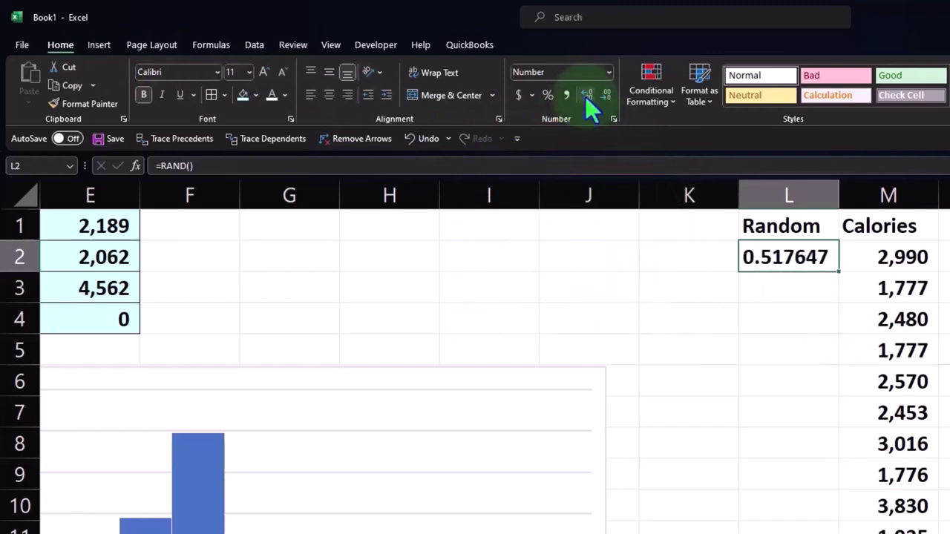
# Fill the =RAND() formula from L2 down the Random column to the end of the Calories data
pyautogui.doubleClick(838, 272)
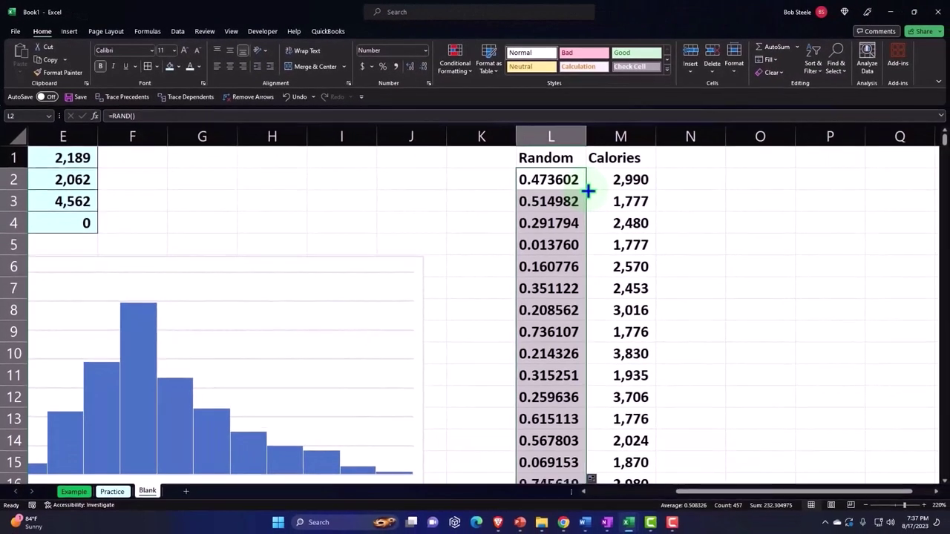
pyautogui.scroll(-20, 595, 269)
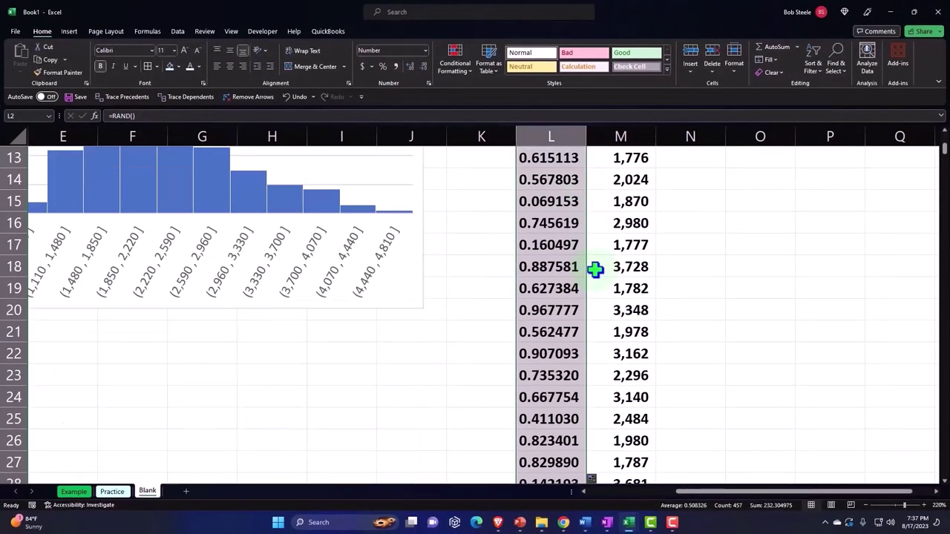
pyautogui.scroll(-20, 595, 269)
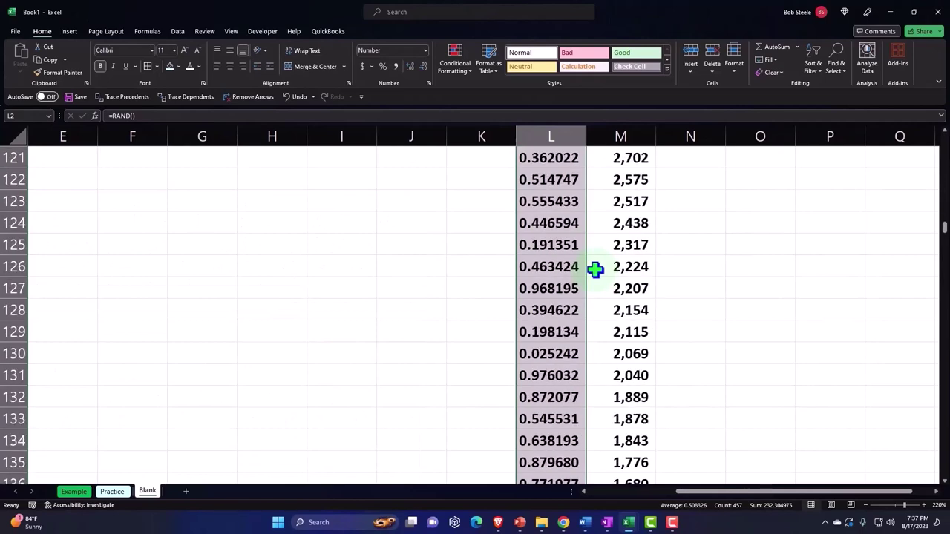
pyautogui.scroll(-10, 595, 270)
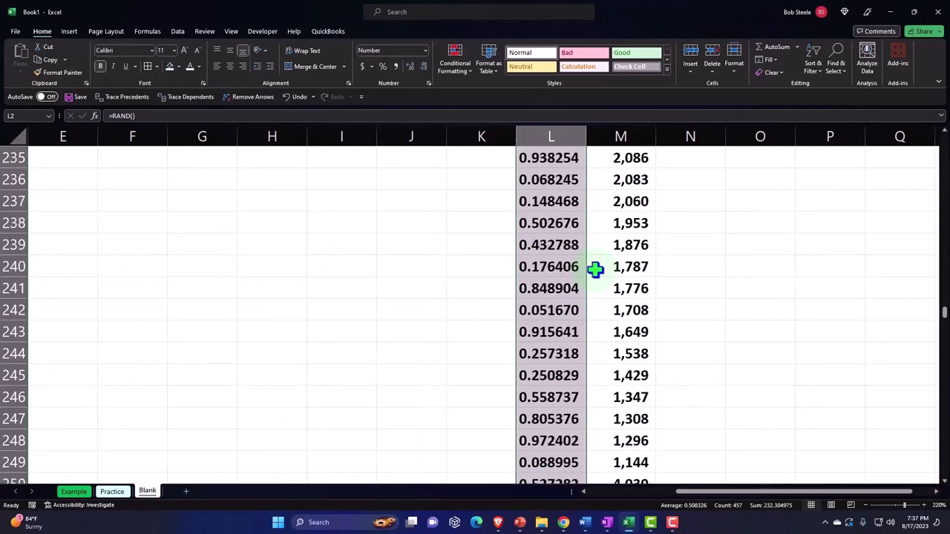
pyautogui.moveTo(945, 323); pyautogui.dragTo(940, 131)
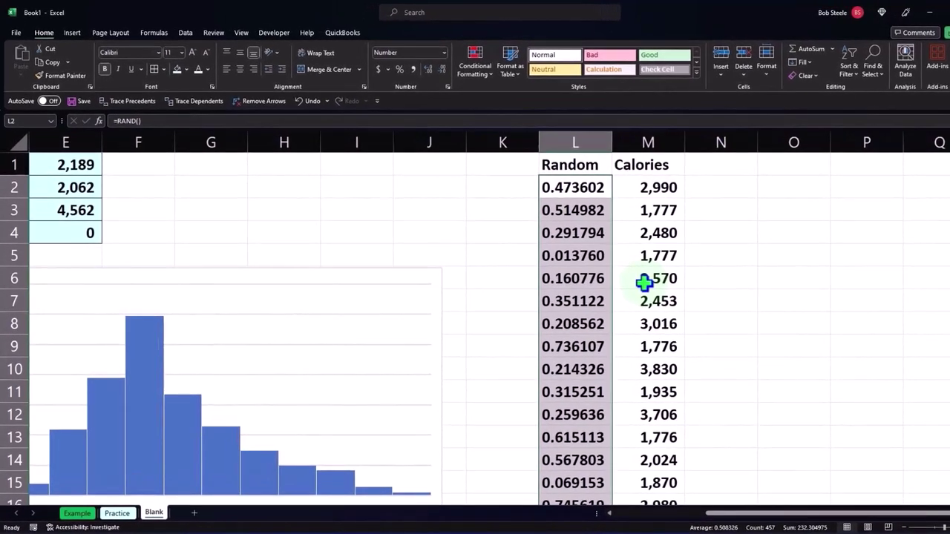
# Convert the Random and Calories data in L1:M458 into a table with headers
pyautogui.click(583, 233)
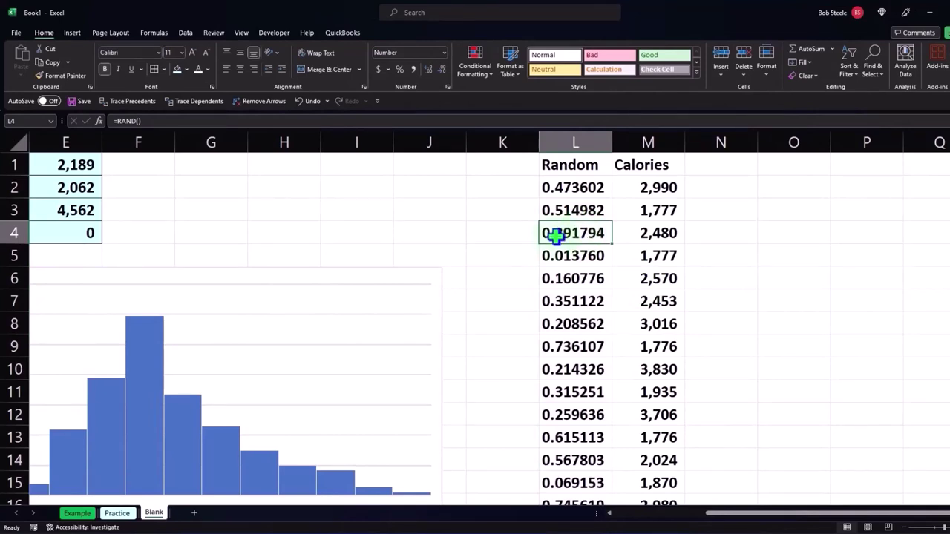
pyautogui.click(72, 34)
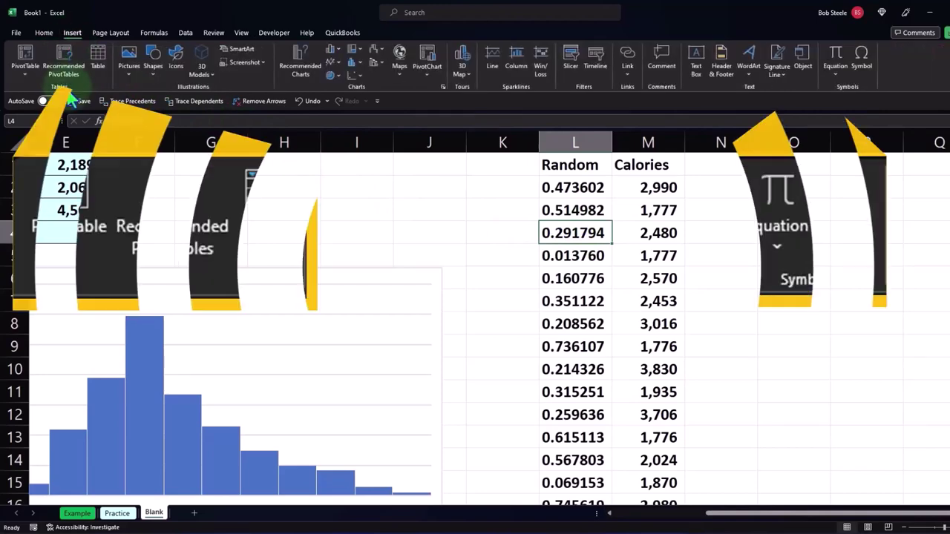
pyautogui.click(99, 64)
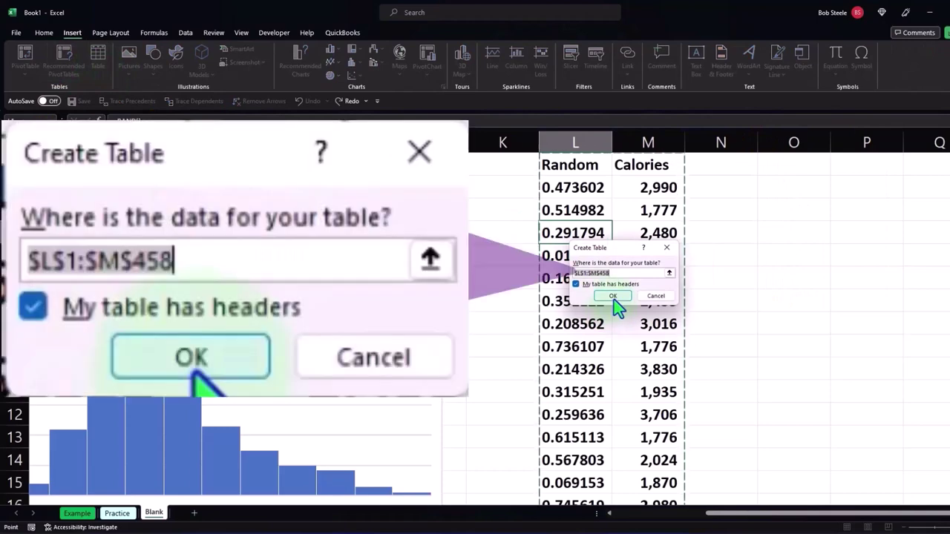
pyautogui.click(614, 299)
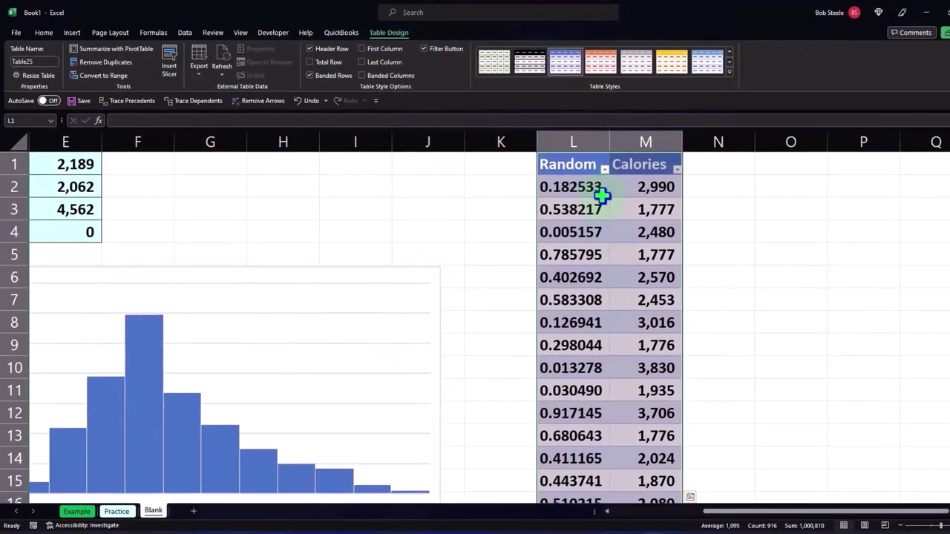
# Shuffle the calorie rows by sorting the Random column smallest to largest once and largest to smallest twice
pyautogui.click(607, 170)
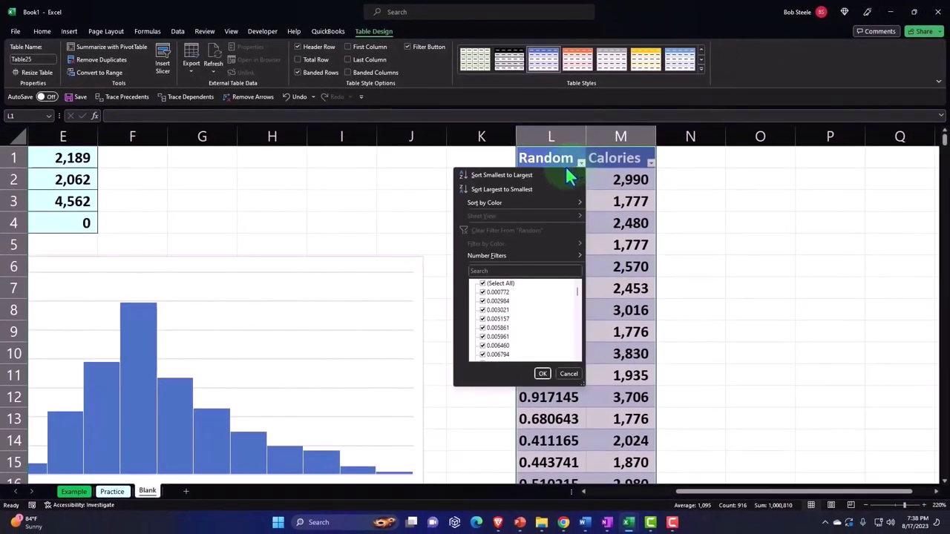
pyautogui.click(541, 175)
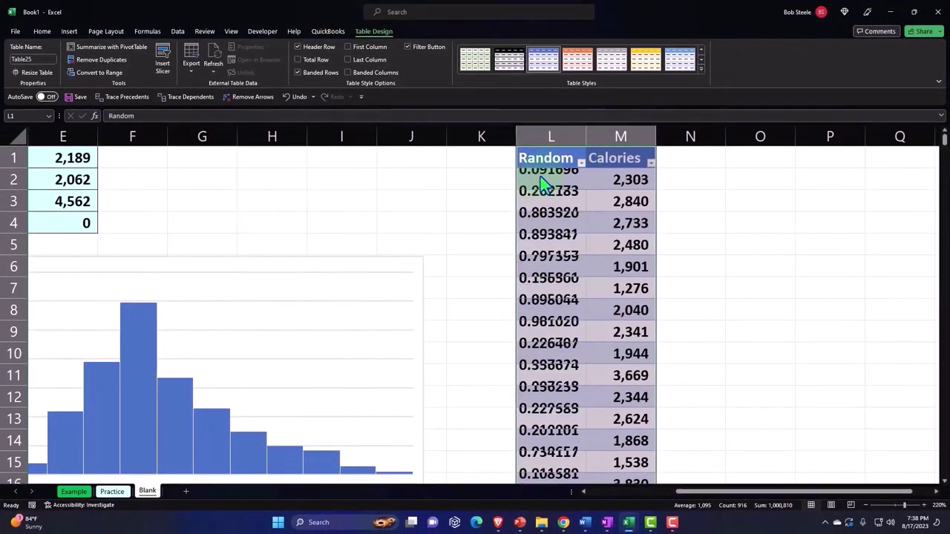
pyautogui.click(583, 167)
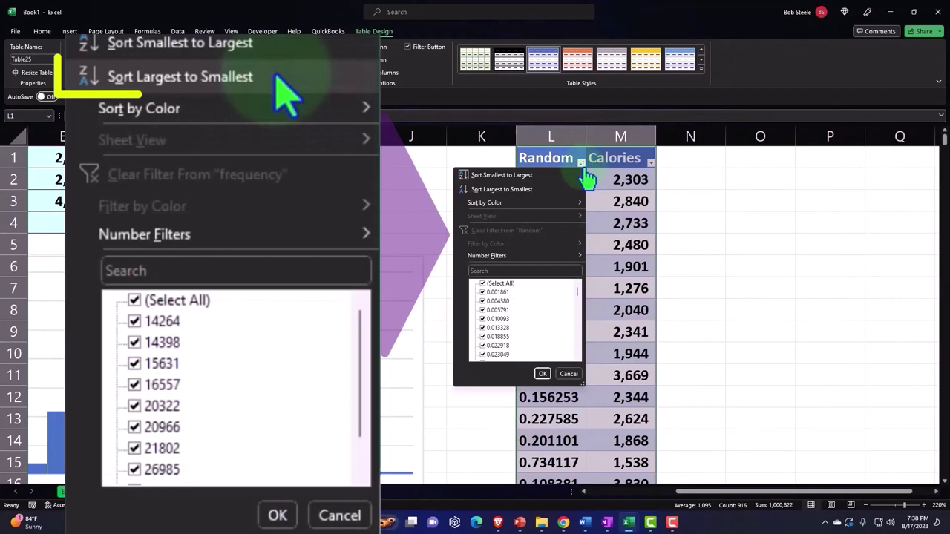
pyautogui.click(541, 189)
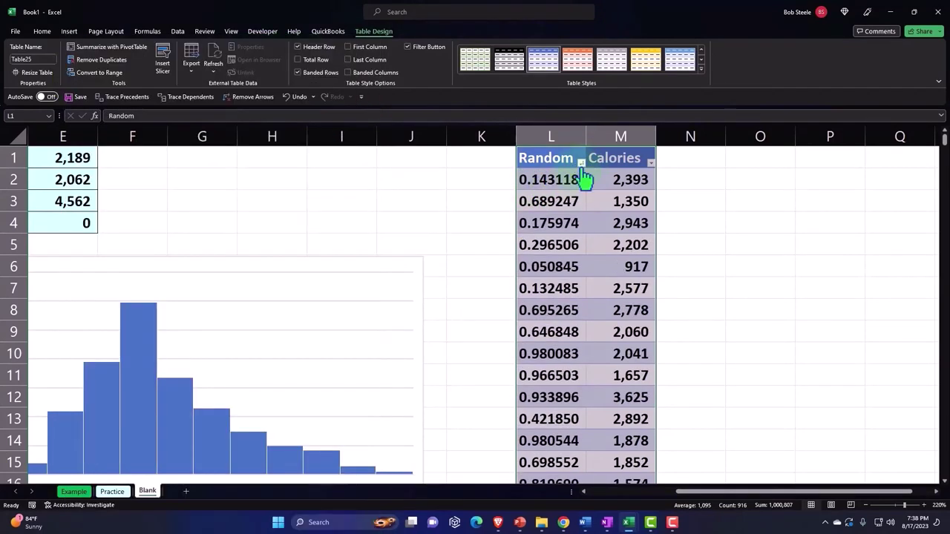
pyautogui.click(581, 163)
pyautogui.click(558, 187)
# Re-enter the =RAND() formula in L6 to recalculate the random numbers
pyautogui.click(547, 266)
pyautogui.doubleClick(547, 267)
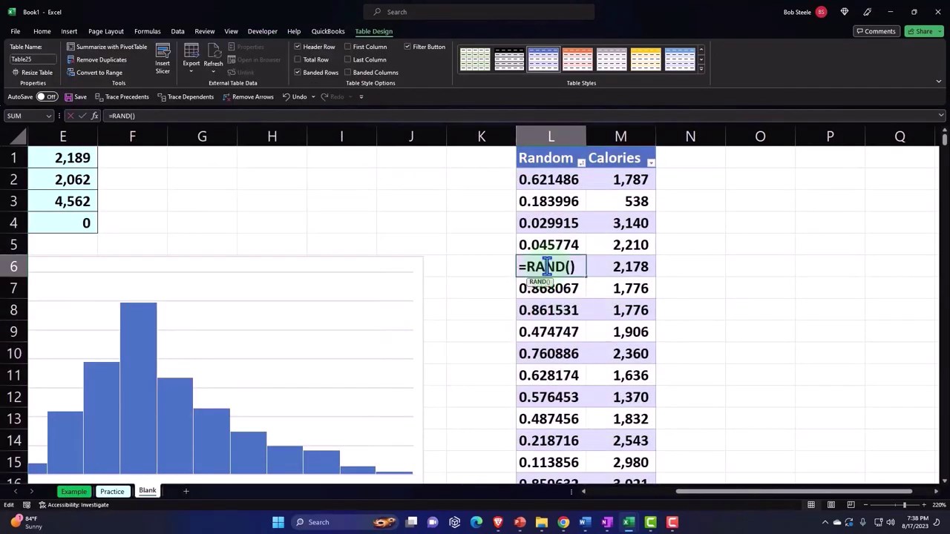
pyautogui.press('Return')
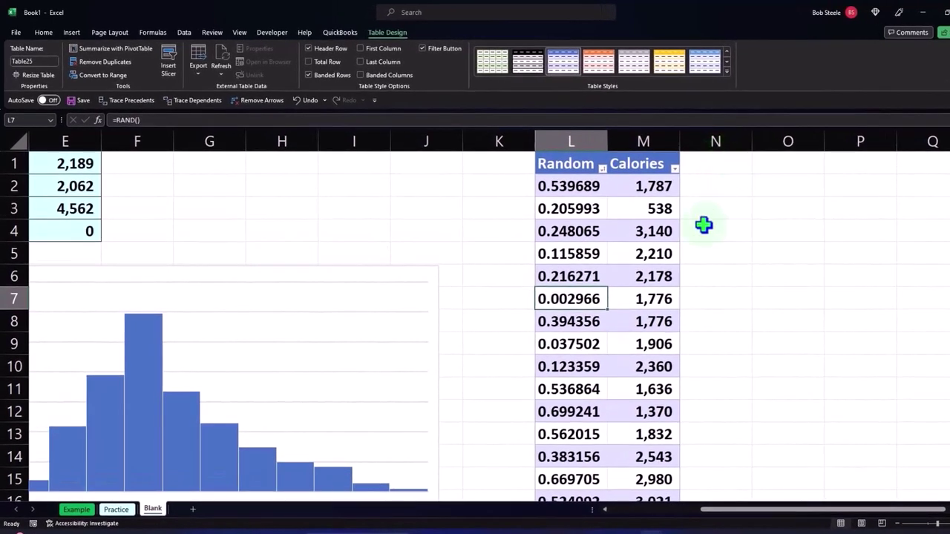
# Copy the table's entire columns L:M and paste them with the standard paste option starting at O1
pyautogui.click(652, 201)
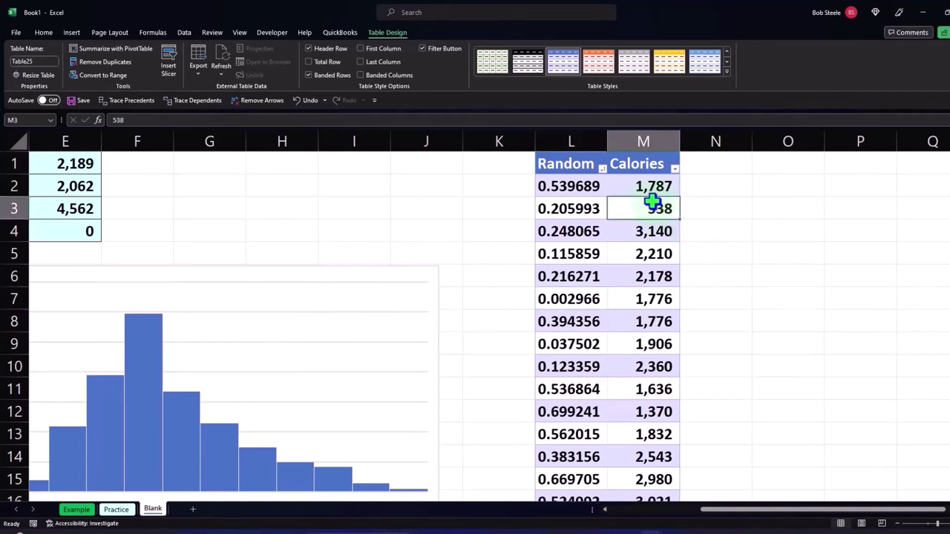
pyautogui.press('Right')
pyautogui.press('Right')
pyautogui.press('Right')
pyautogui.press('Right')
pyautogui.press('Right')
pyautogui.press('Right')
pyautogui.press('Right')
pyautogui.press('Right')
pyautogui.press('Right')
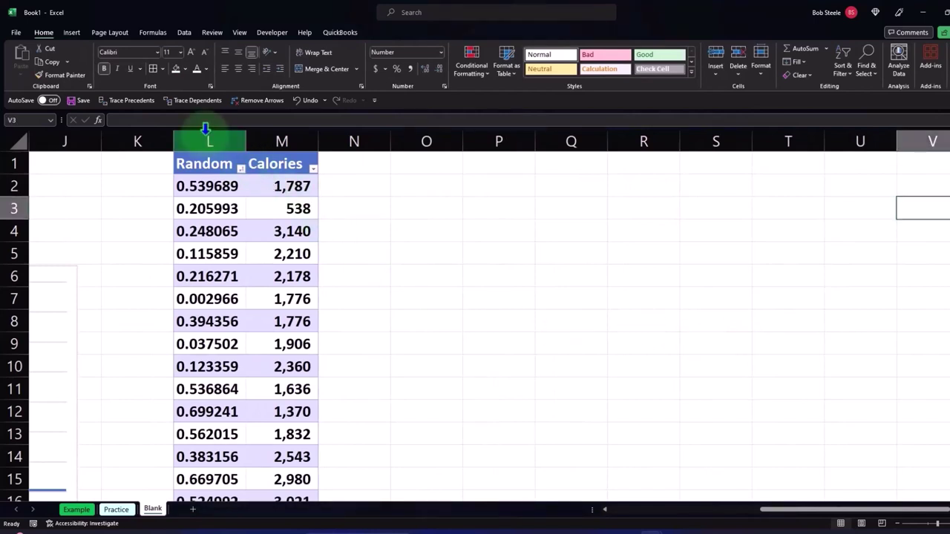
pyautogui.moveTo(209, 138); pyautogui.dragTo(252, 140)
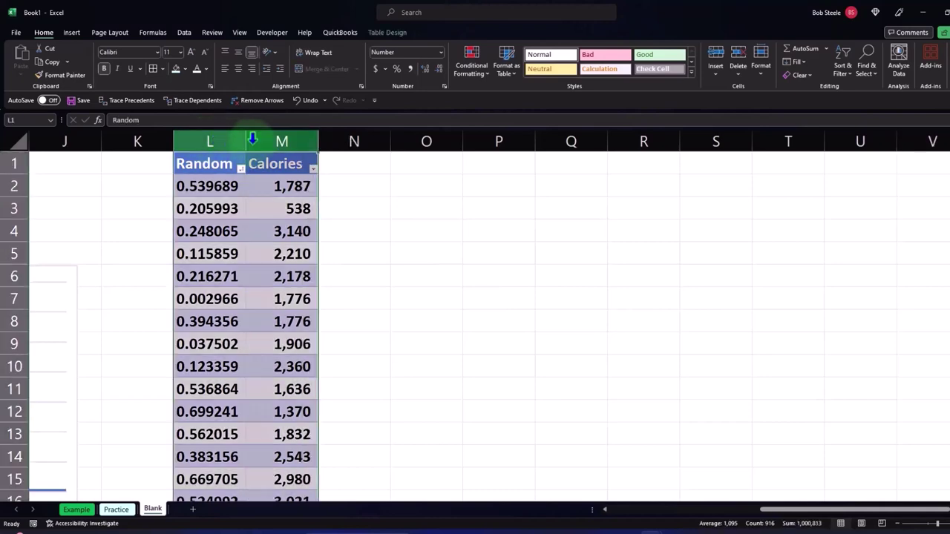
pyautogui.hotkey('ctrl', 'c')
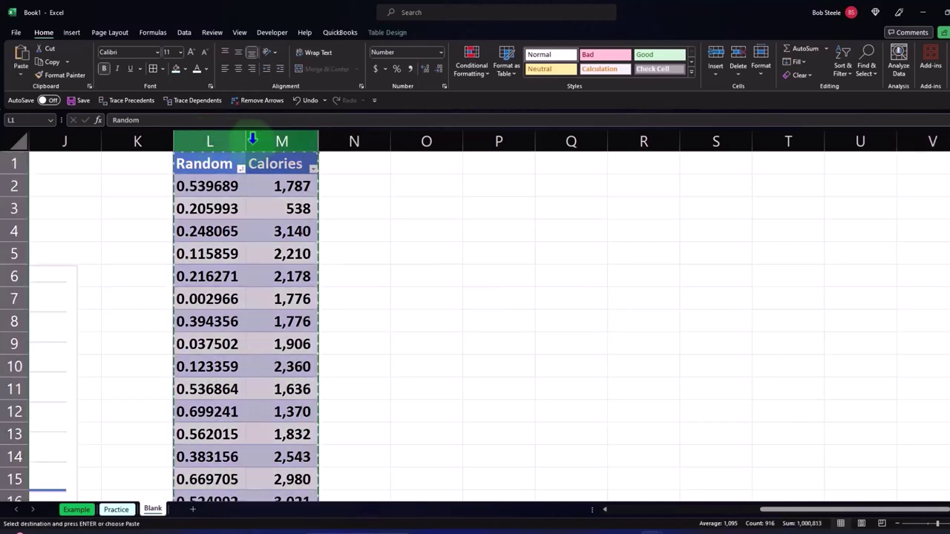
pyautogui.click(406, 161)
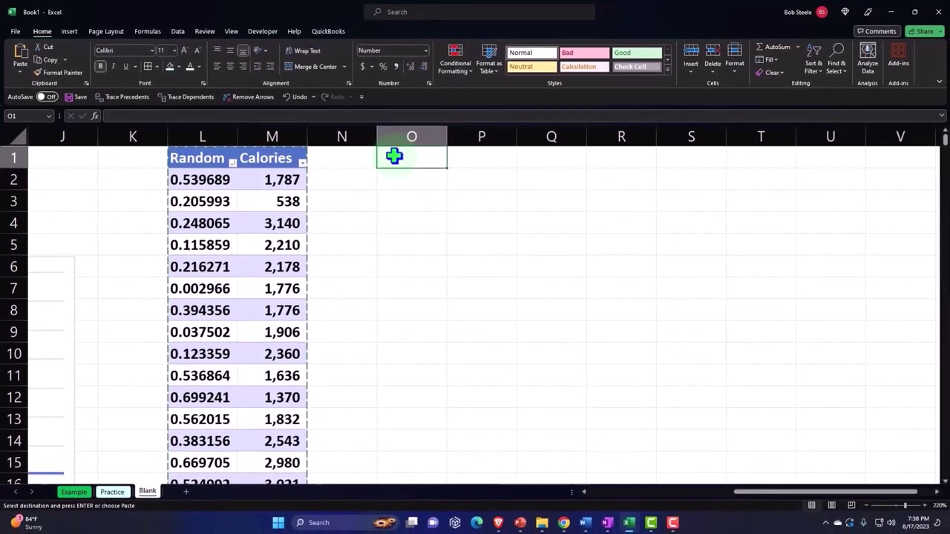
pyautogui.rightClick(406, 160)
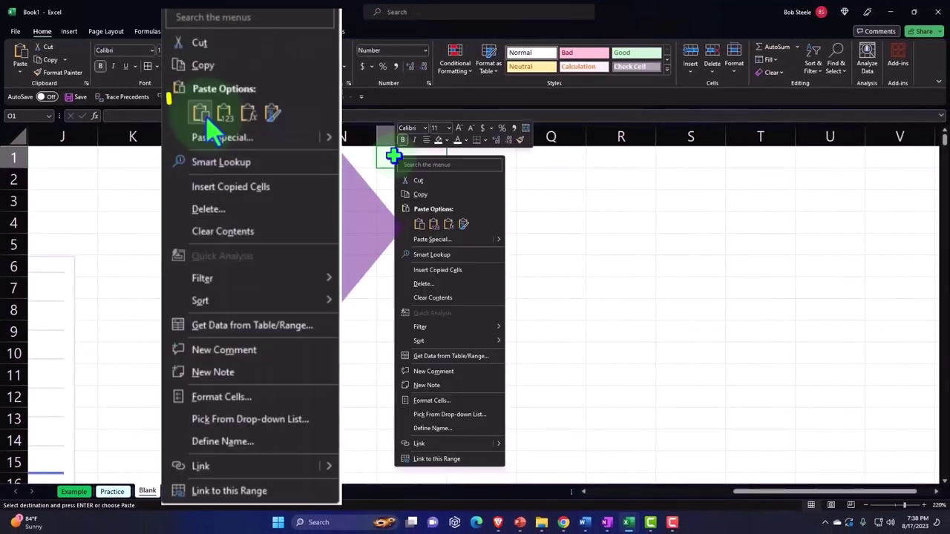
pyautogui.click(419, 224)
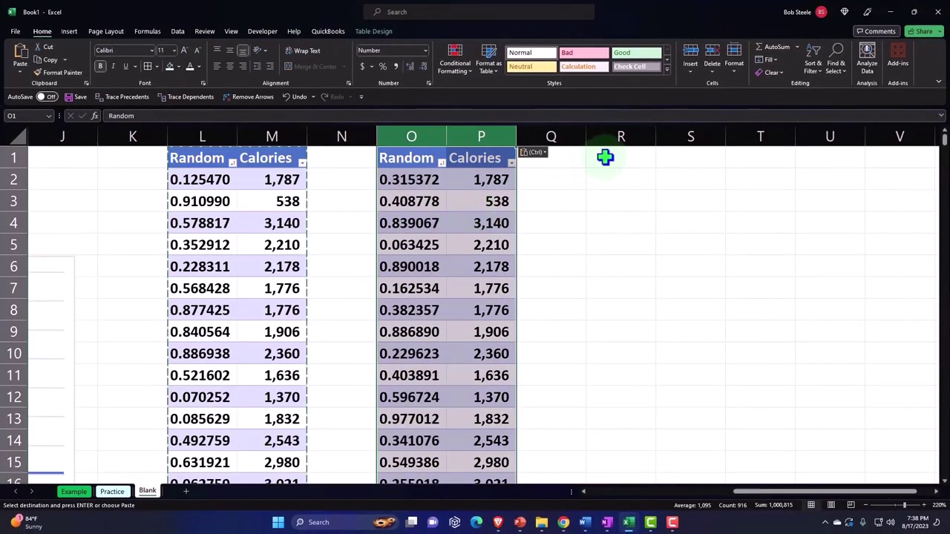
# Paste three more copies of the table starting at R1, U1 and X1, leaving one blank column between tables
pyautogui.click(605, 156)
pyautogui.hotkey('ctrl', 'v')
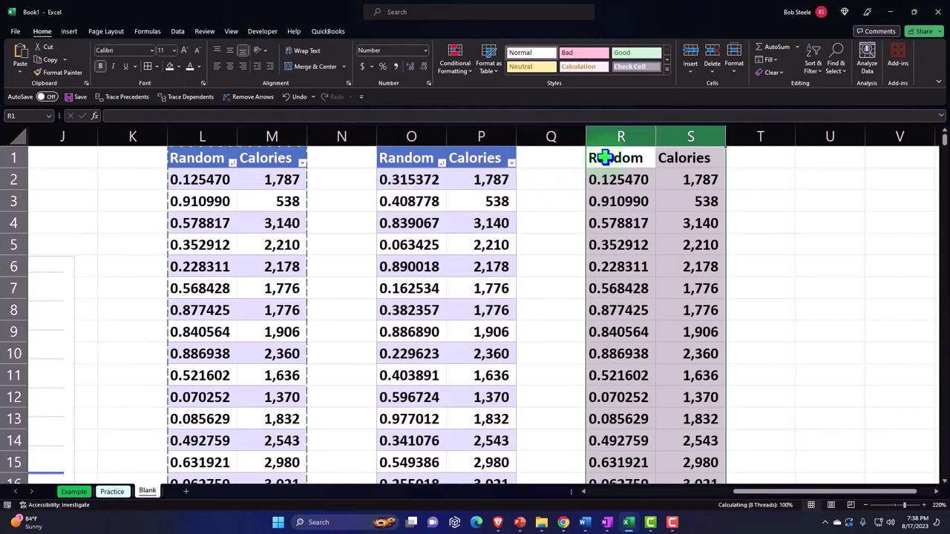
pyautogui.click(814, 160)
pyautogui.hotkey('ctrl', 'v')
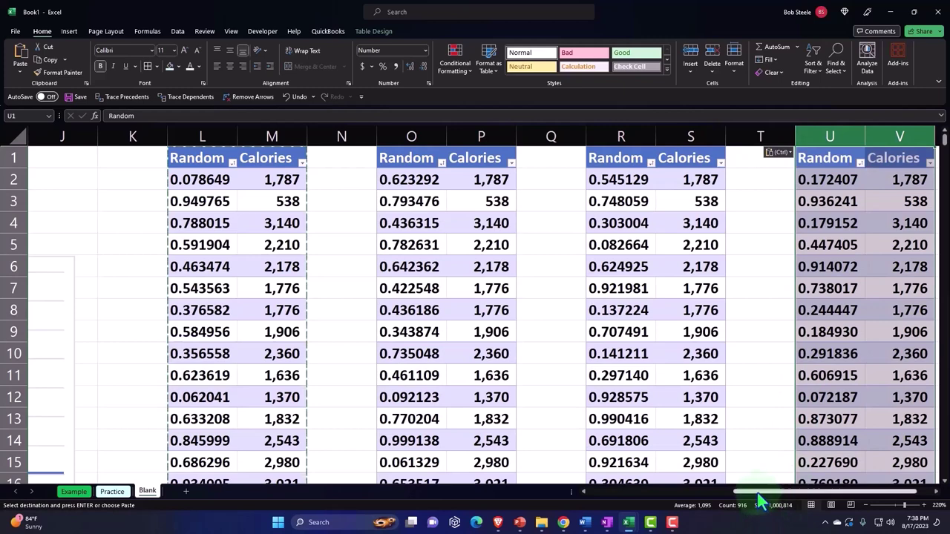
pyautogui.moveTo(759, 501); pyautogui.dragTo(784, 490)
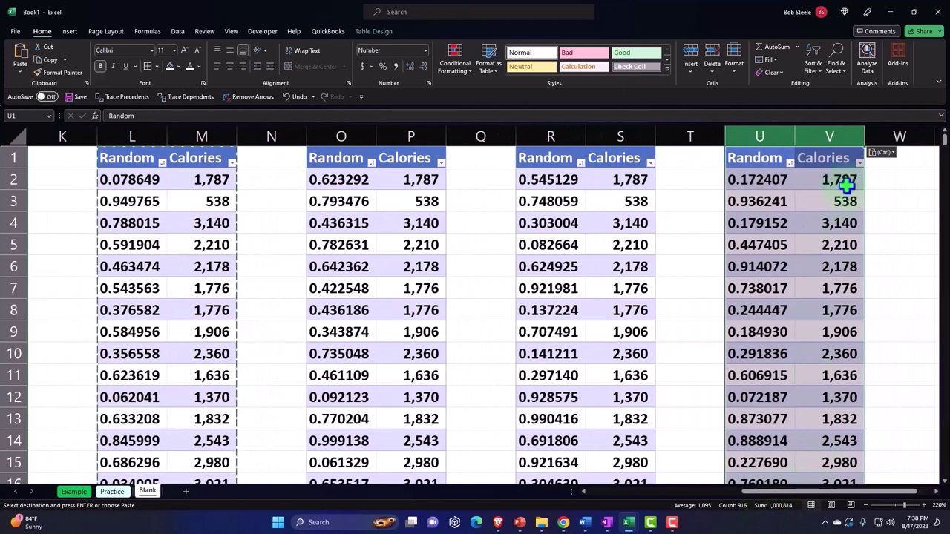
pyautogui.click(898, 163)
pyautogui.press('Right')
pyautogui.hotkey('ctrl', 'v')
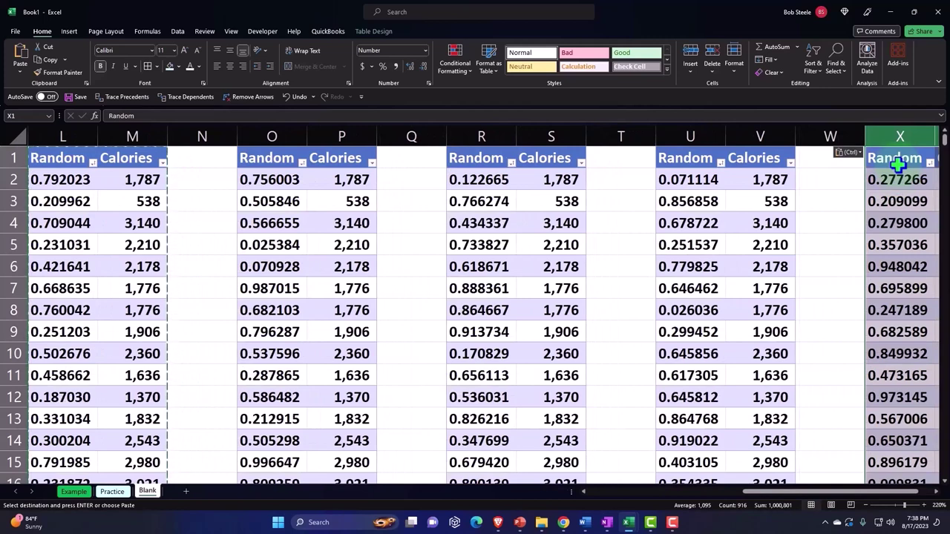
# Narrow the blank columns N, Q, T and W together into thin spacers between the tables
pyautogui.click(840, 261)
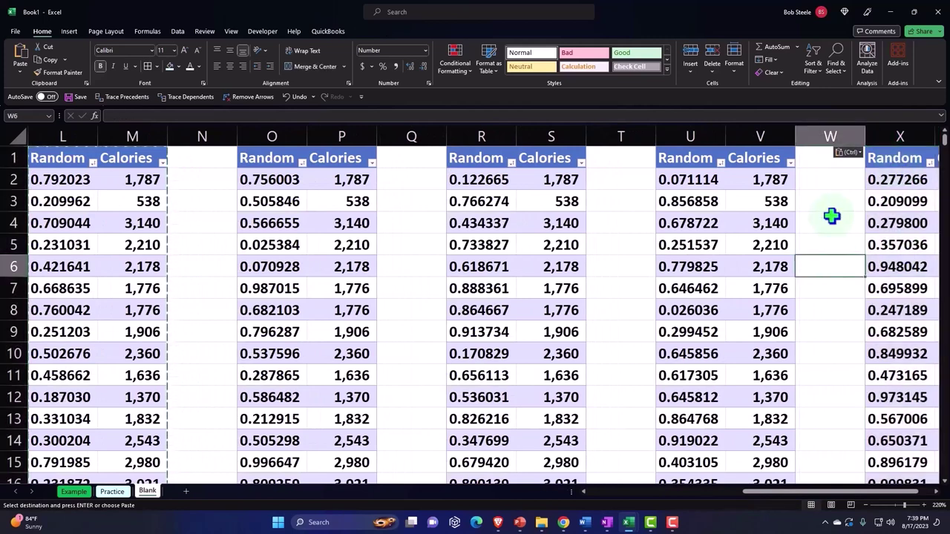
pyautogui.click(826, 136)
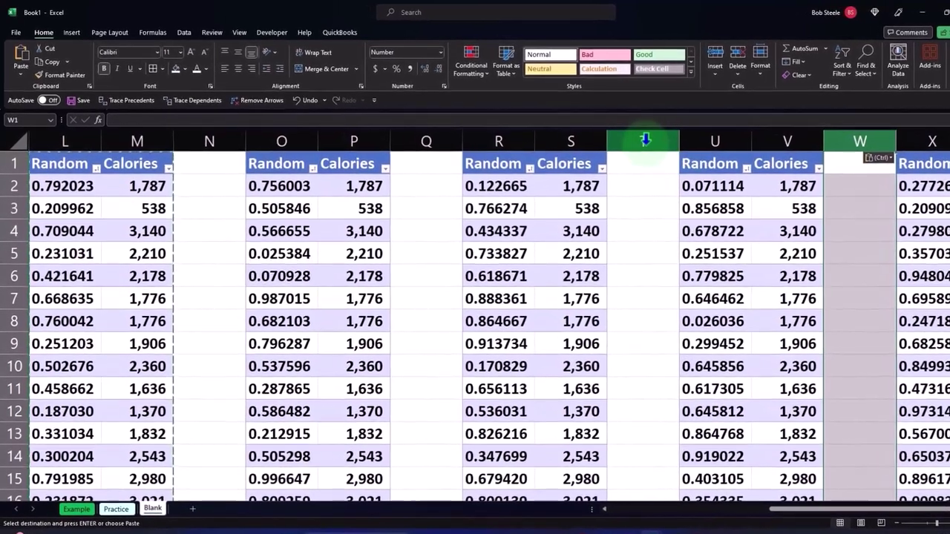
pyautogui.keyDown('ctrl'); pyautogui.click(646, 140); pyautogui.keyUp('ctrl')
pyautogui.keyDown('ctrl'); pyautogui.click(425, 140); pyautogui.keyUp('ctrl')
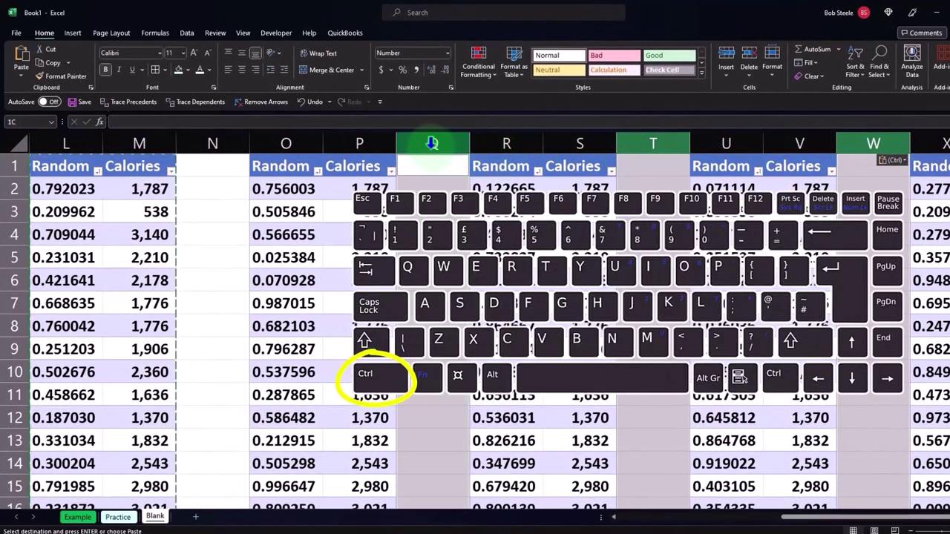
pyautogui.keyDown('ctrl'); pyautogui.click(220, 144); pyautogui.keyUp('ctrl')
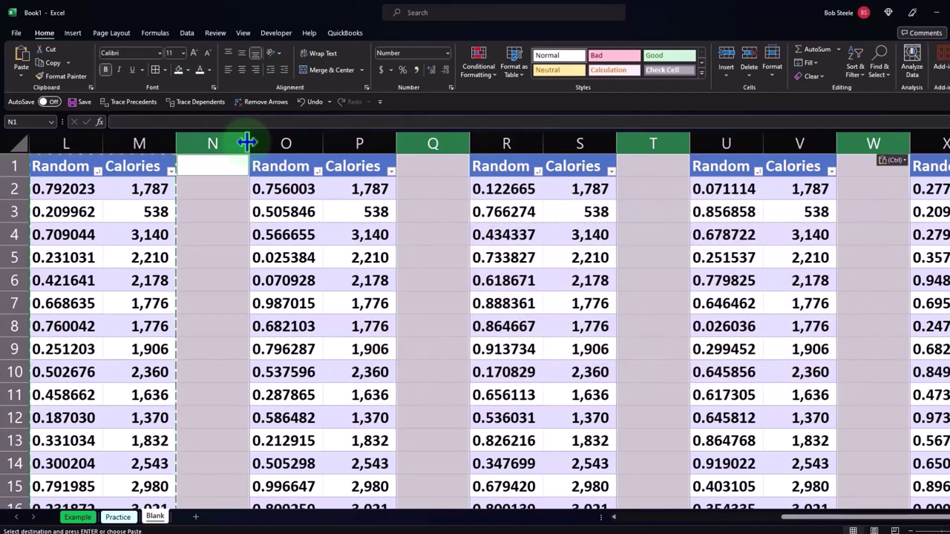
pyautogui.moveTo(247, 143); pyautogui.dragTo(182, 143)
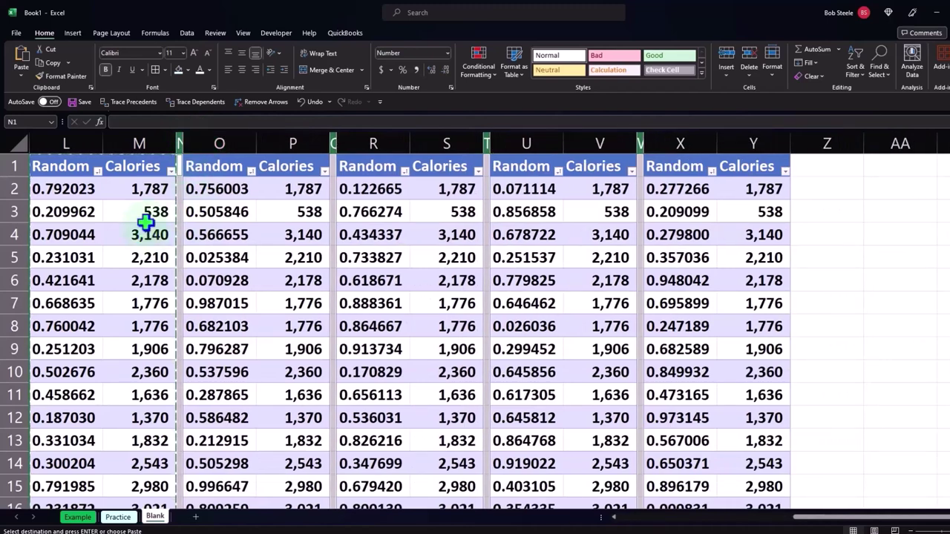
# Narrow the Calories columns M, P, S, V and Y of all five tables together
pyautogui.click(163, 140)
pyautogui.keyDown('ctrl'); pyautogui.click(288, 141); pyautogui.keyUp('ctrl')
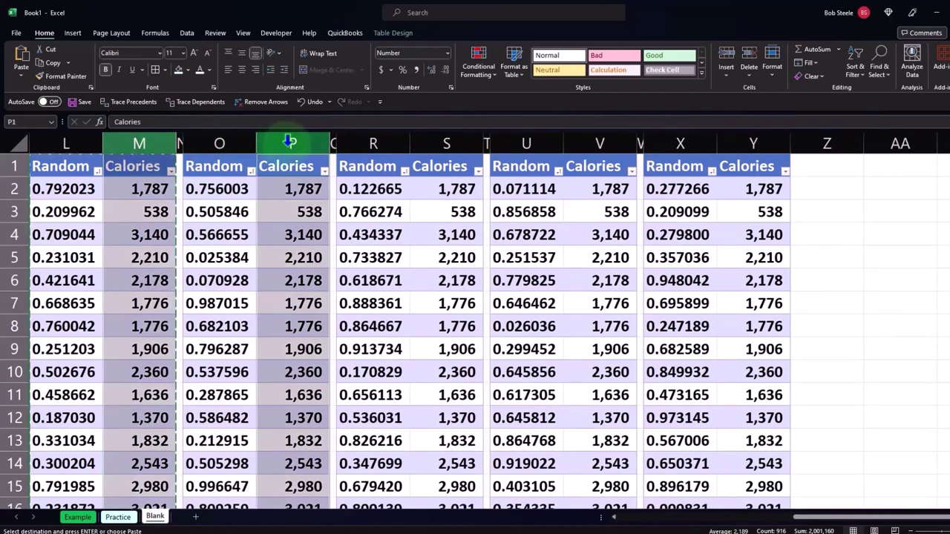
pyautogui.keyDown('ctrl'); pyautogui.click(431, 142); pyautogui.keyUp('ctrl')
pyautogui.keyDown('ctrl'); pyautogui.click(577, 141); pyautogui.keyUp('ctrl')
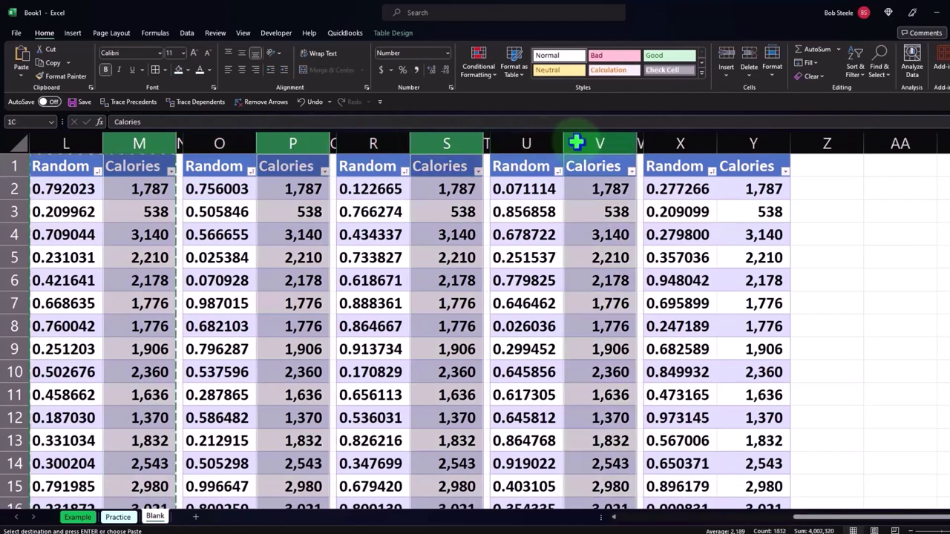
pyautogui.keyDown('ctrl'); pyautogui.click(726, 140); pyautogui.keyUp('ctrl')
pyautogui.moveTo(790, 143); pyautogui.dragTo(780, 152)
pyautogui.click(790, 232)
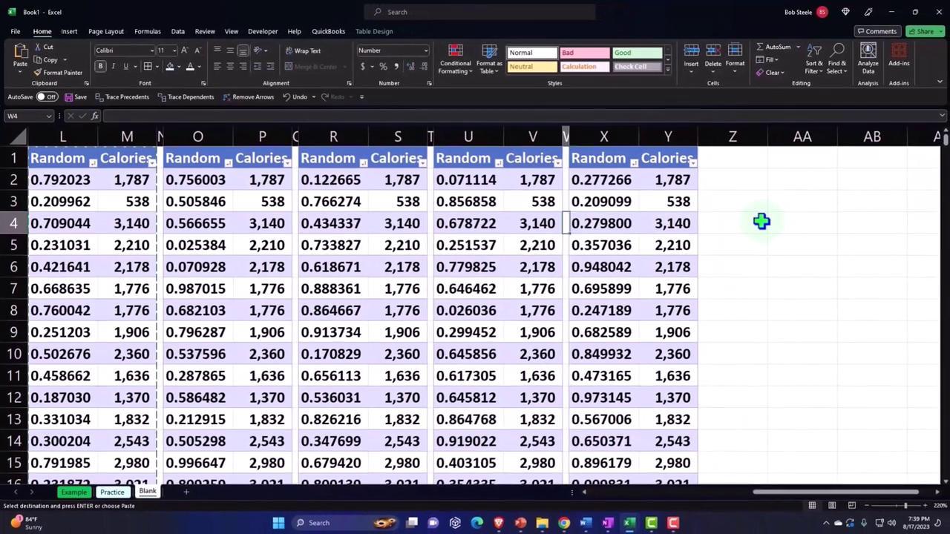
# Sort the first two tables, in L:M and O:P, by their Random column from smallest to largest
pyautogui.press('Left')
pyautogui.press('Left')
pyautogui.press('Left')
pyautogui.press('Left')
pyautogui.press('Left')
pyautogui.press('Left')
pyautogui.press('Left')
pyautogui.press('Left')
pyautogui.press('Left')
pyautogui.press('Left')
pyautogui.press('Left')
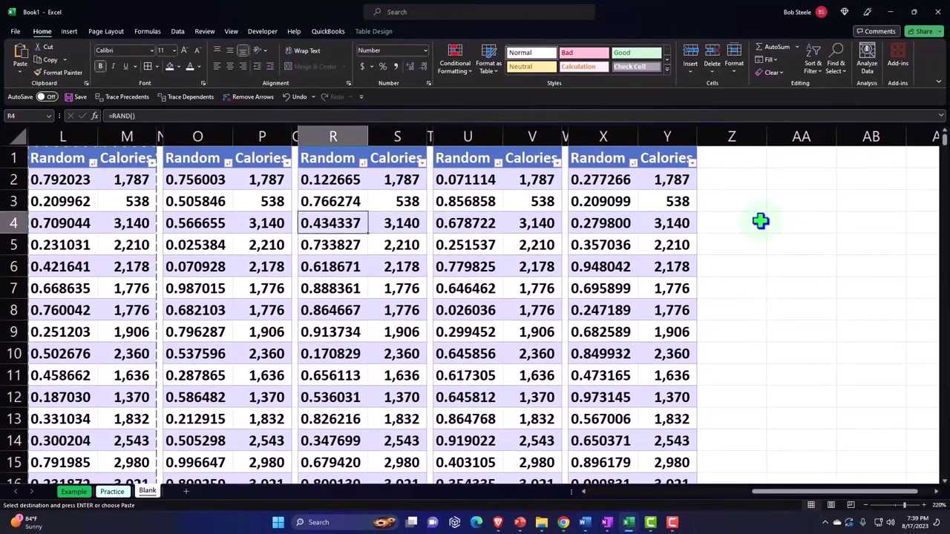
pyautogui.press('Left')
pyautogui.press('Left')
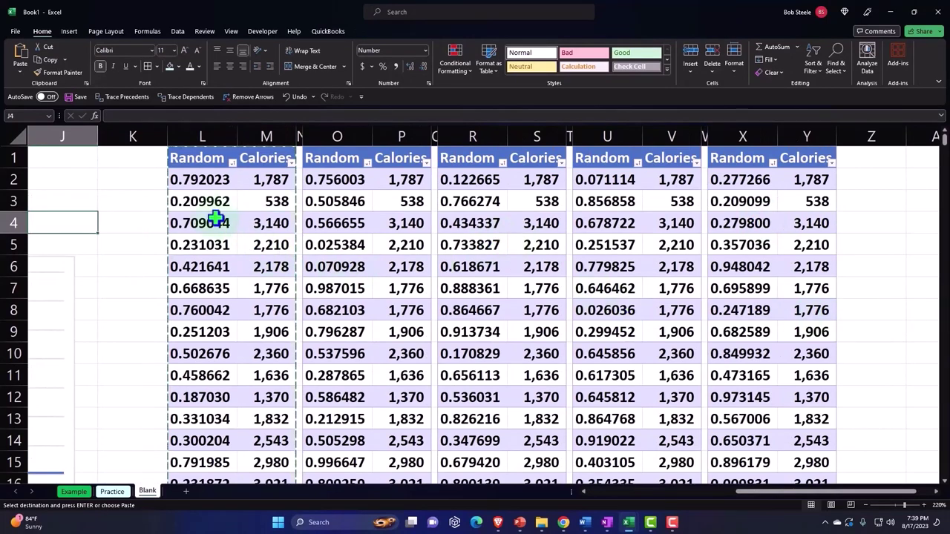
pyautogui.click(198, 182)
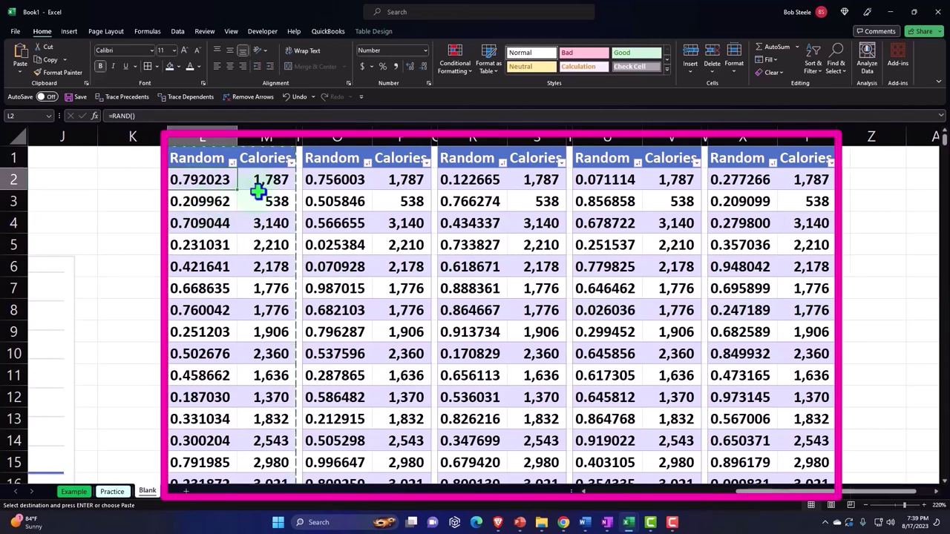
pyautogui.click(232, 162)
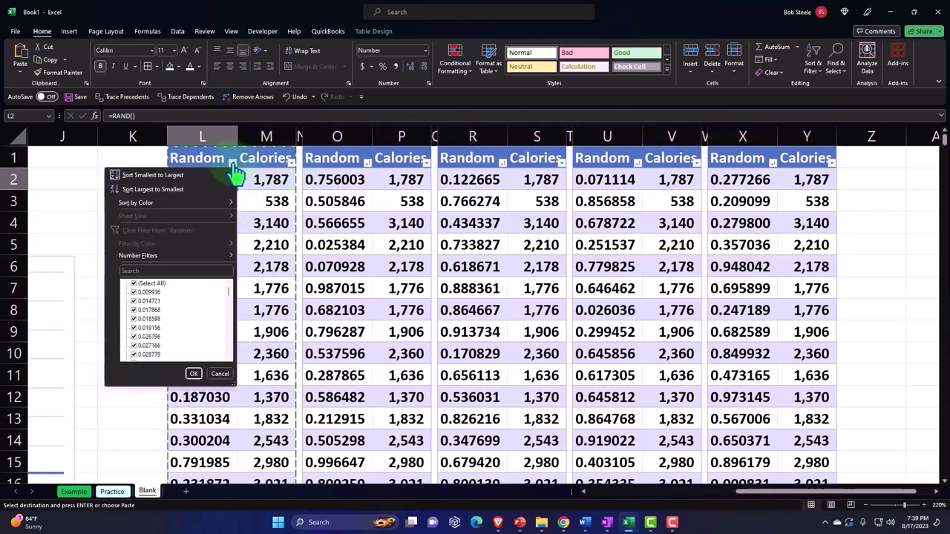
pyautogui.click(194, 174)
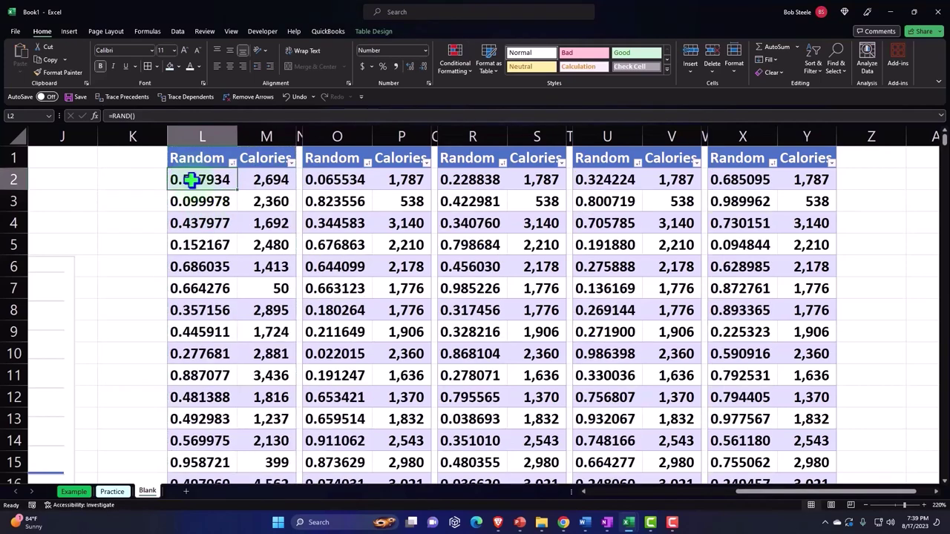
pyautogui.click(341, 181)
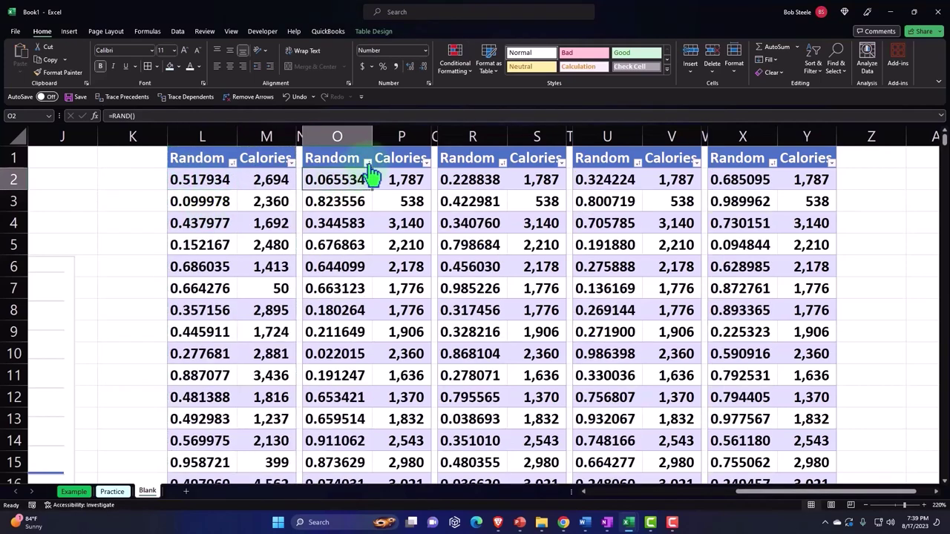
pyautogui.click(367, 162)
pyautogui.click(353, 176)
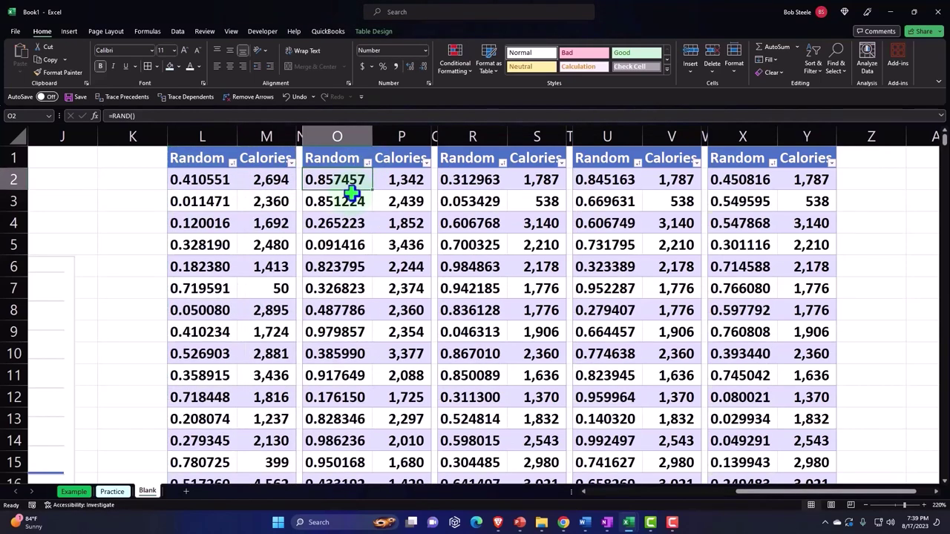
# Sort the three remaining tables, in R:S, U:V and X:Y, by Random from smallest to largest
pyautogui.click(503, 162)
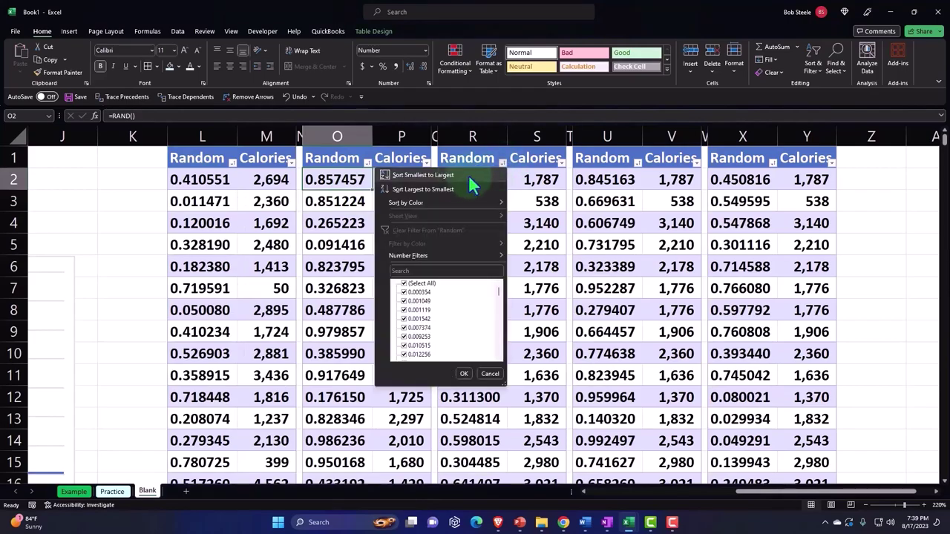
pyautogui.click(468, 174)
pyautogui.click(638, 162)
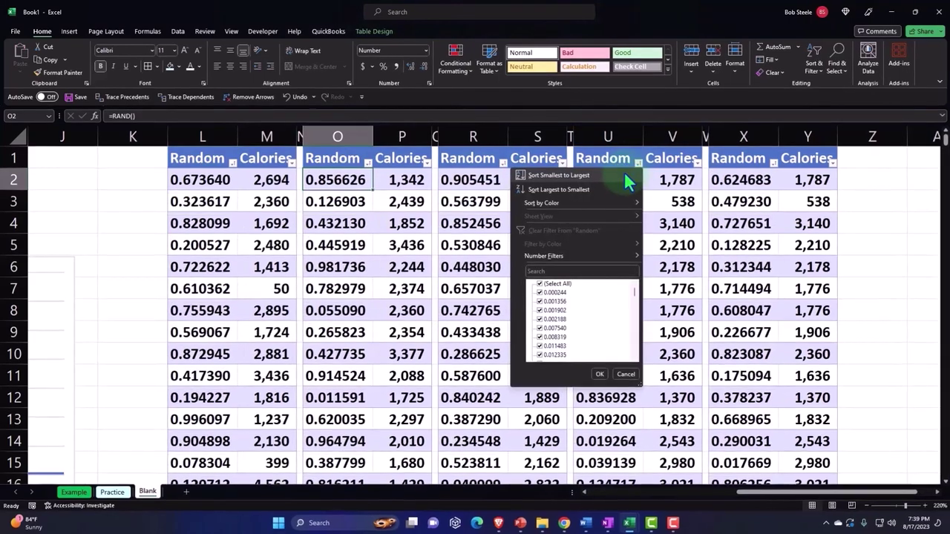
pyautogui.click(624, 173)
pyautogui.click(774, 162)
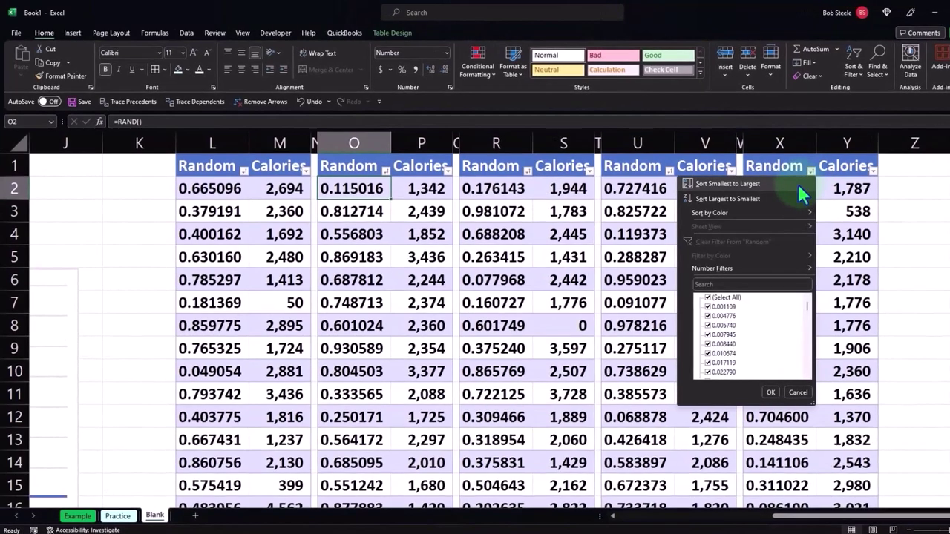
pyautogui.click(799, 185)
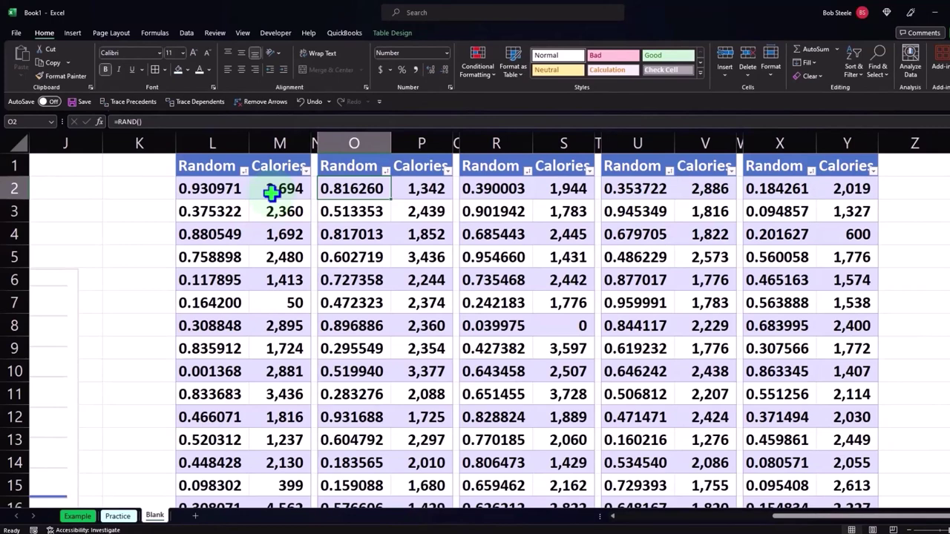
# Compare the shuffled Calories values in M2:M12 and P2:P12 as example samples from the first two tables
pyautogui.hscroll(1, 672, 325)
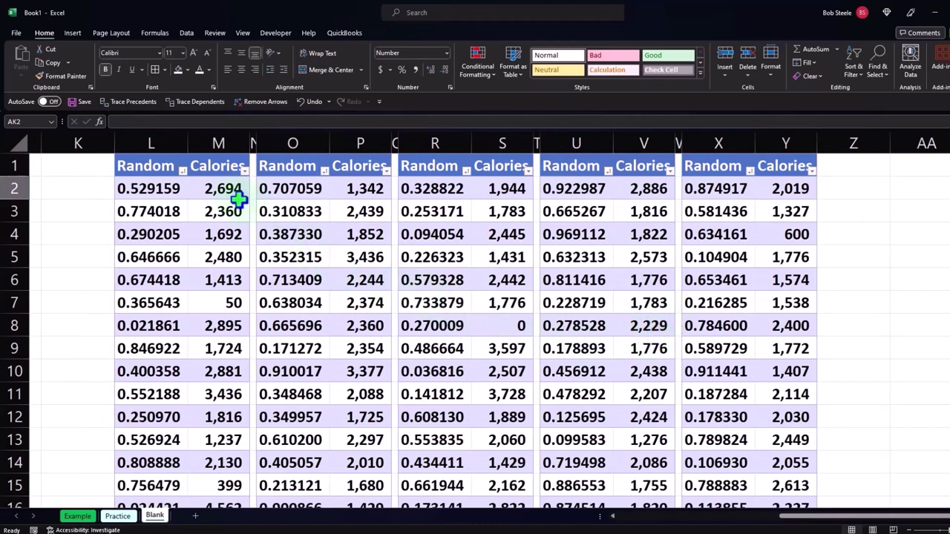
pyautogui.moveTo(226, 191); pyautogui.dragTo(227, 417)
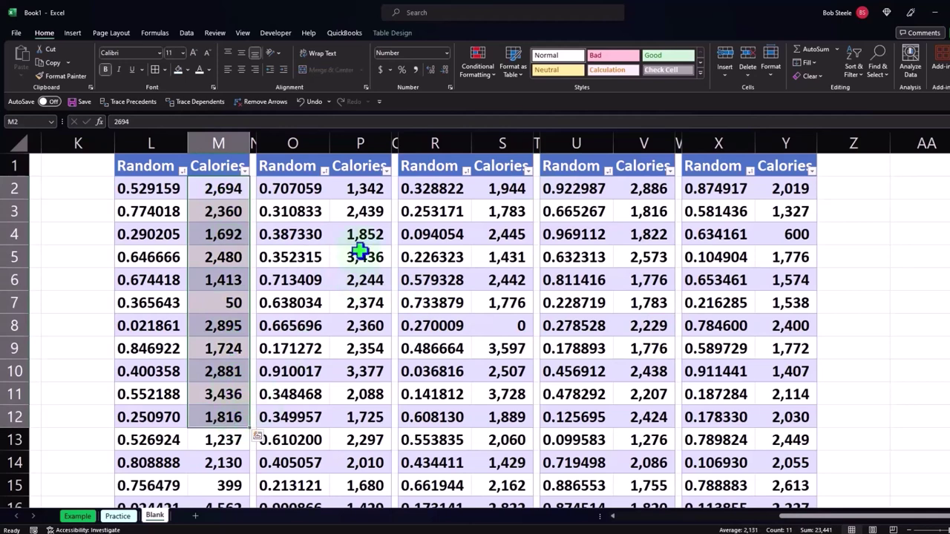
pyautogui.keyDown('ctrl'); pyautogui.moveTo(349, 186); pyautogui.dragTo(371, 414); pyautogui.keyUp('ctrl')
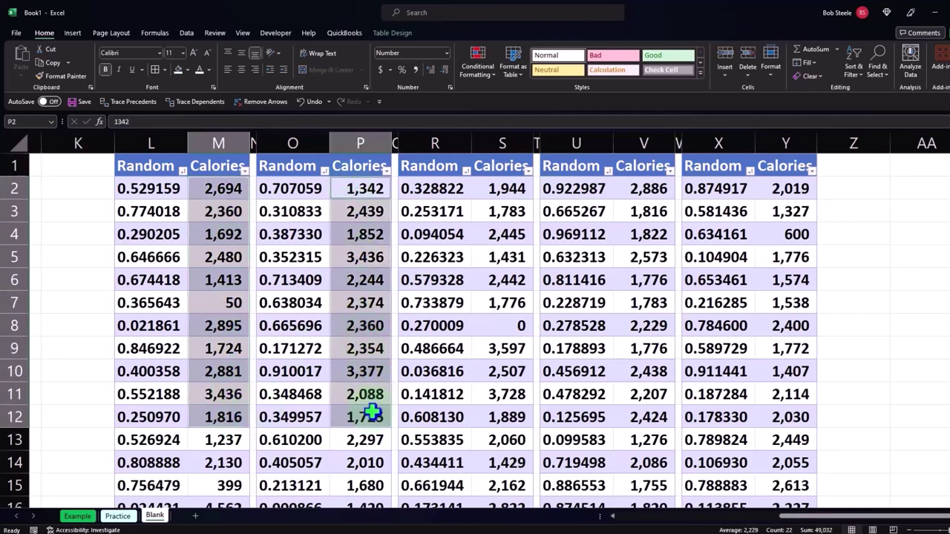
pyautogui.click(513, 260)
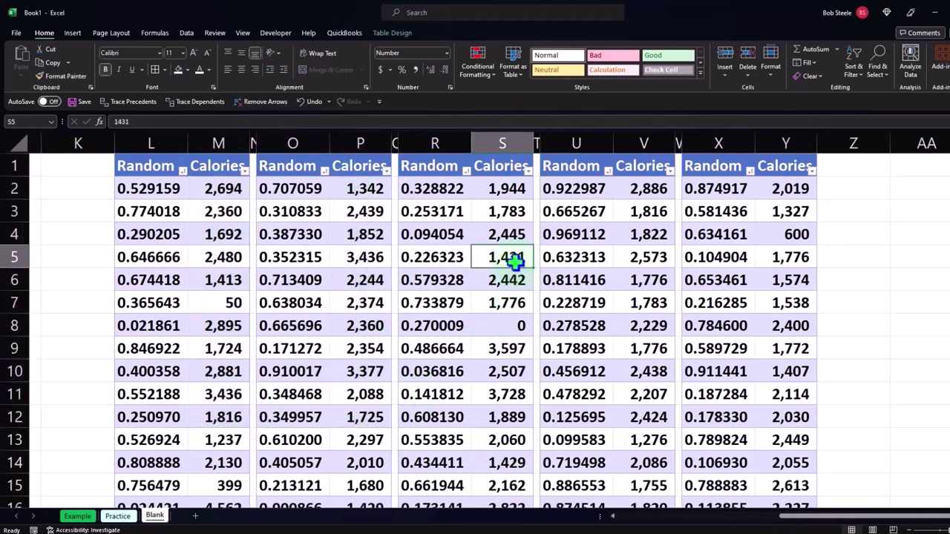
# Narrow the blank column Z into a thin spacer after the last table
pyautogui.press('Right')
pyautogui.press('Right')
pyautogui.press('Right')
pyautogui.press('Right')
pyautogui.press('Right')
pyautogui.press('Right')
pyautogui.press('Right')
pyautogui.press('Right')
pyautogui.press('Right')
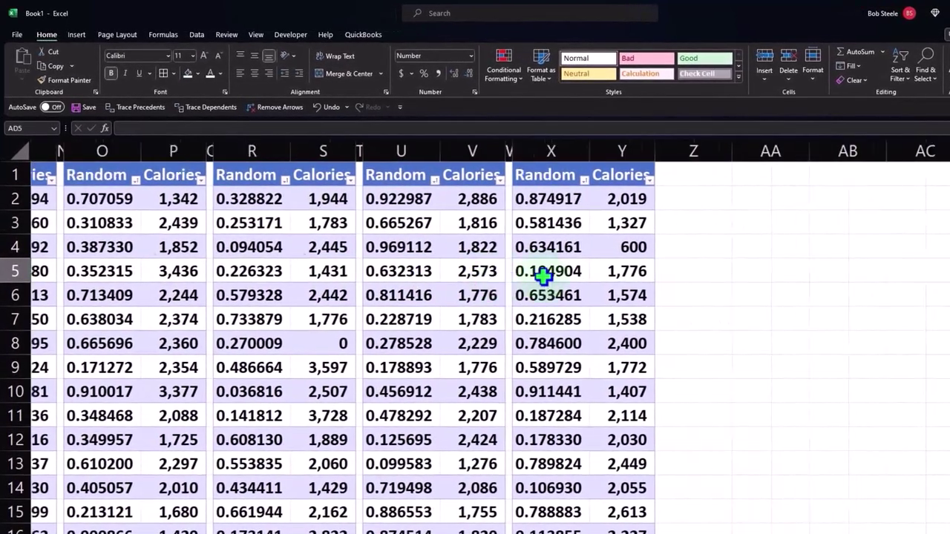
pyautogui.press('Right')
pyautogui.press('Right')
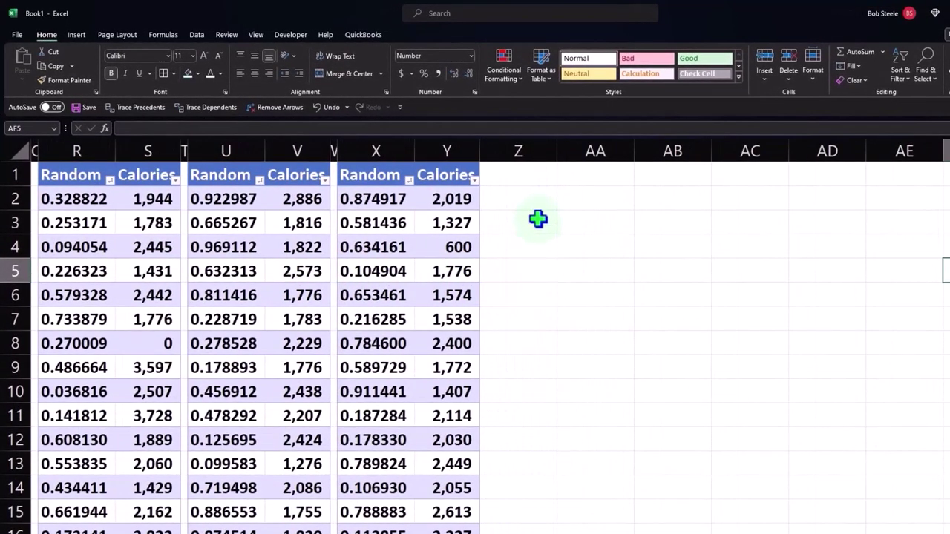
pyautogui.moveTo(556, 151); pyautogui.dragTo(496, 155)
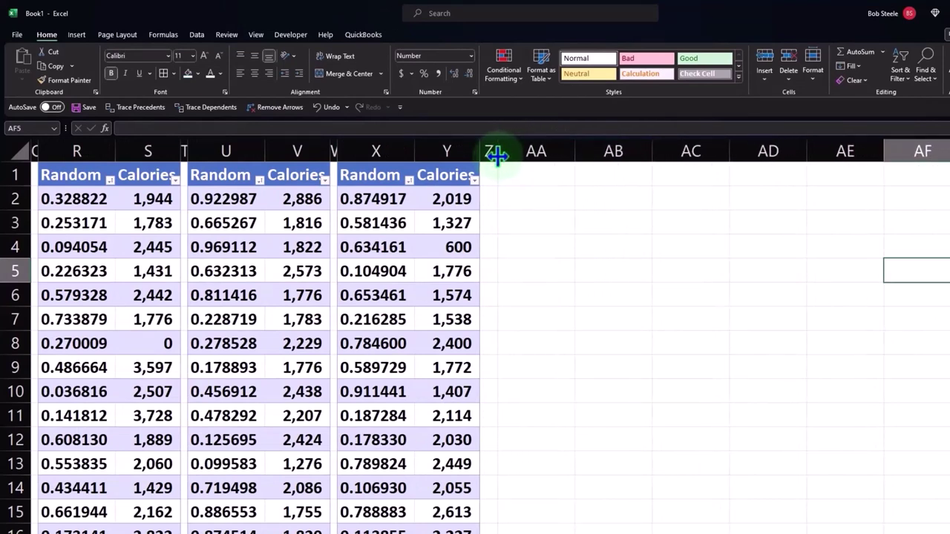
# Enter the headers Count in AA1 and Sample 1 in AB1, and extend the sample series through Sample 5 in AF1
pyautogui.click(543, 176)
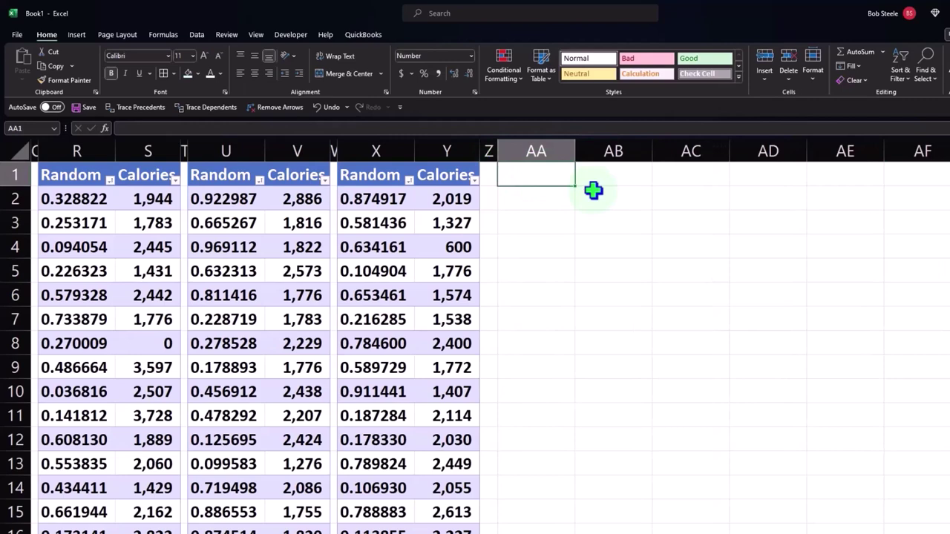
pyautogui.write('Count')
pyautogui.press('Tab')
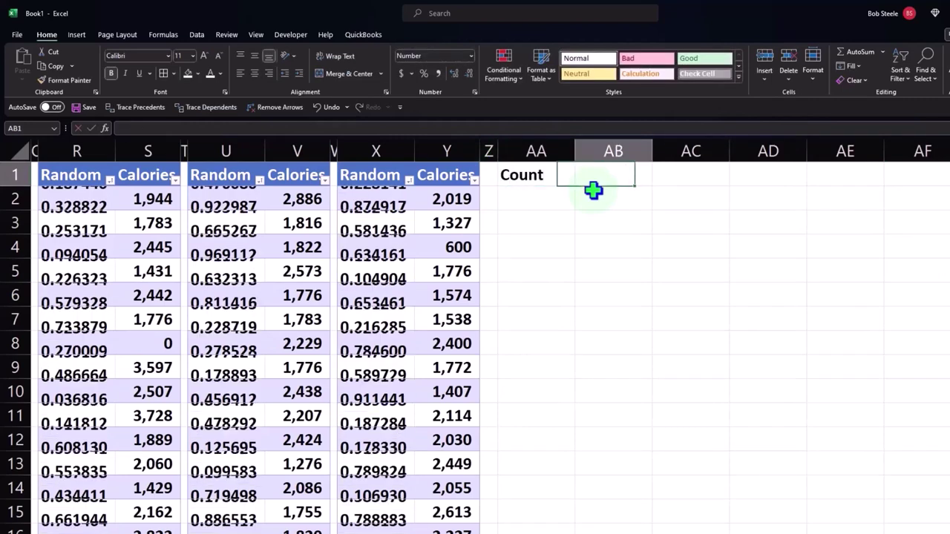
pyautogui.write('SDa')
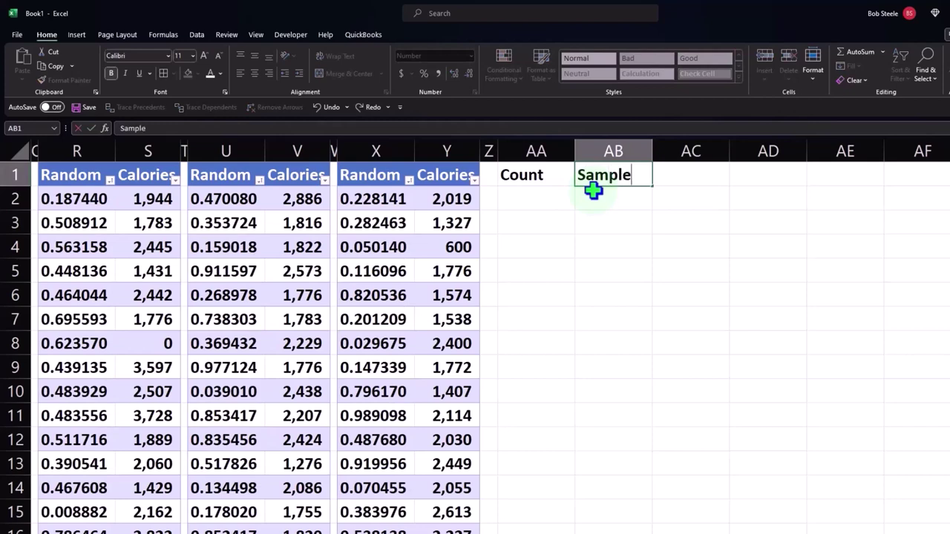
pyautogui.write(' 1')
pyautogui.press('Tab')
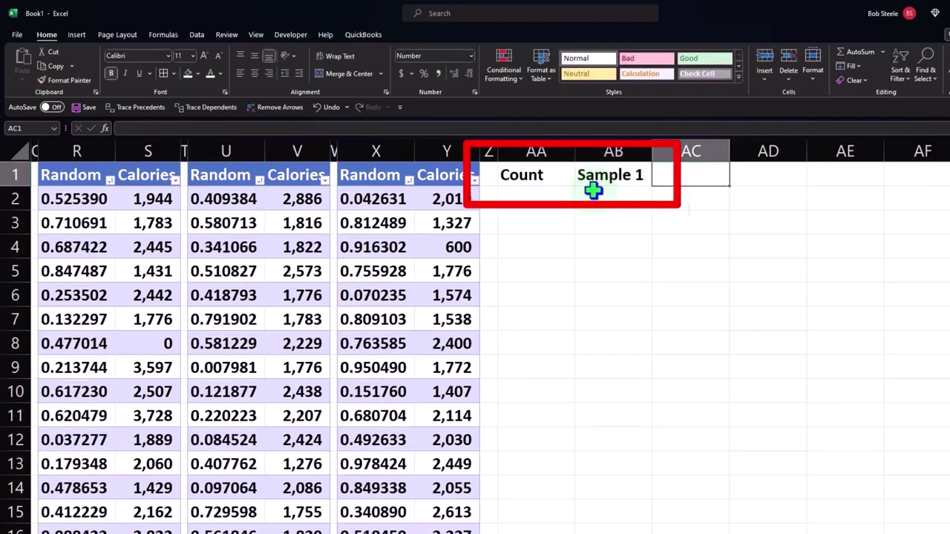
pyautogui.click(613, 180)
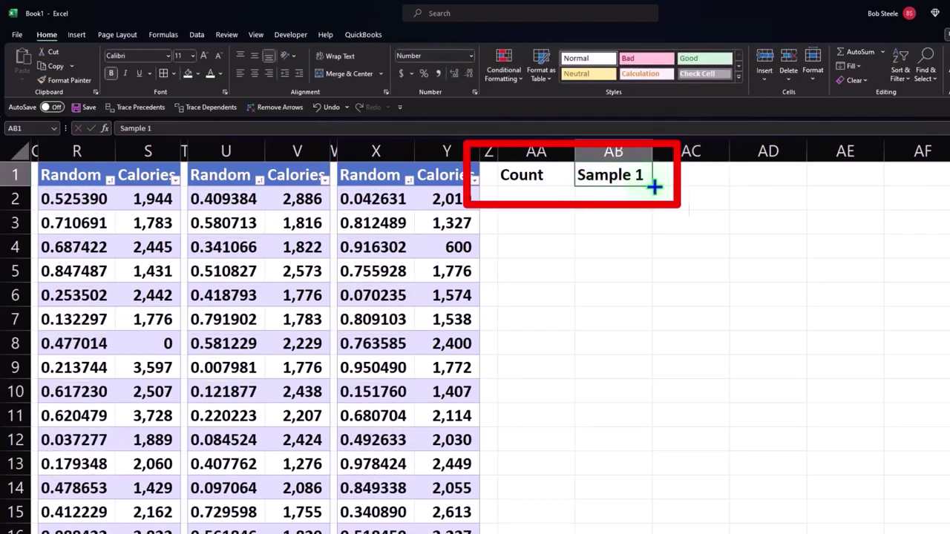
pyautogui.moveTo(657, 186); pyautogui.dragTo(925, 180)
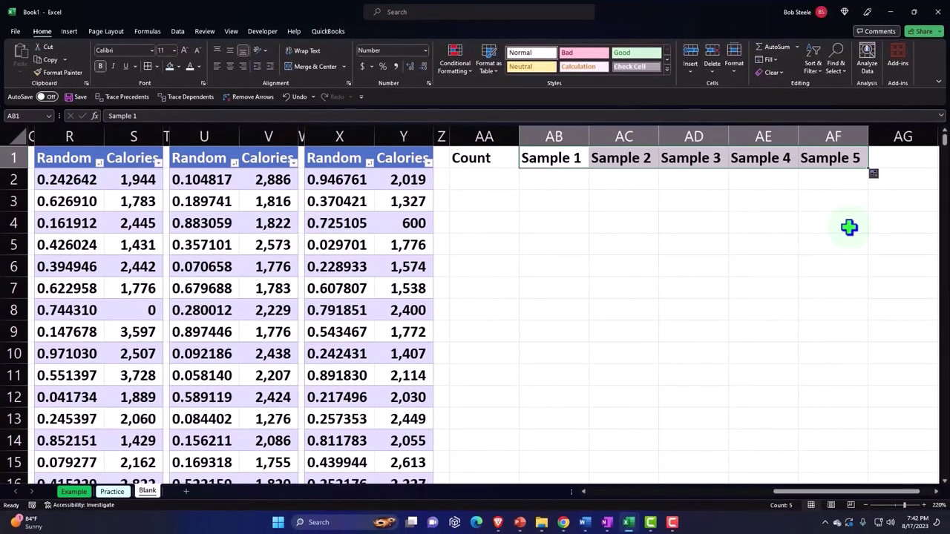
# Format the header row AA1:AF1 with black fill, white text and centred alignment
pyautogui.moveTo(500, 157); pyautogui.dragTo(809, 154)
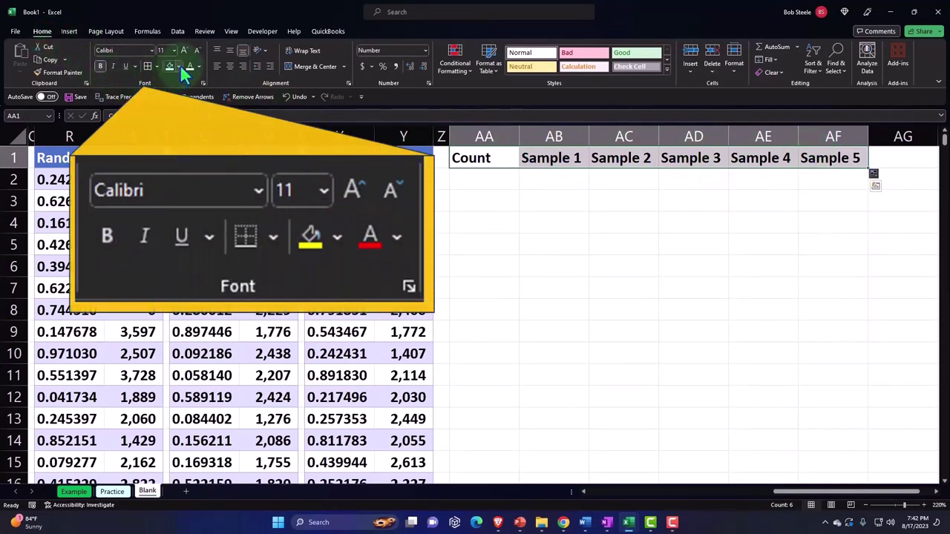
pyautogui.click(178, 66)
pyautogui.click(177, 92)
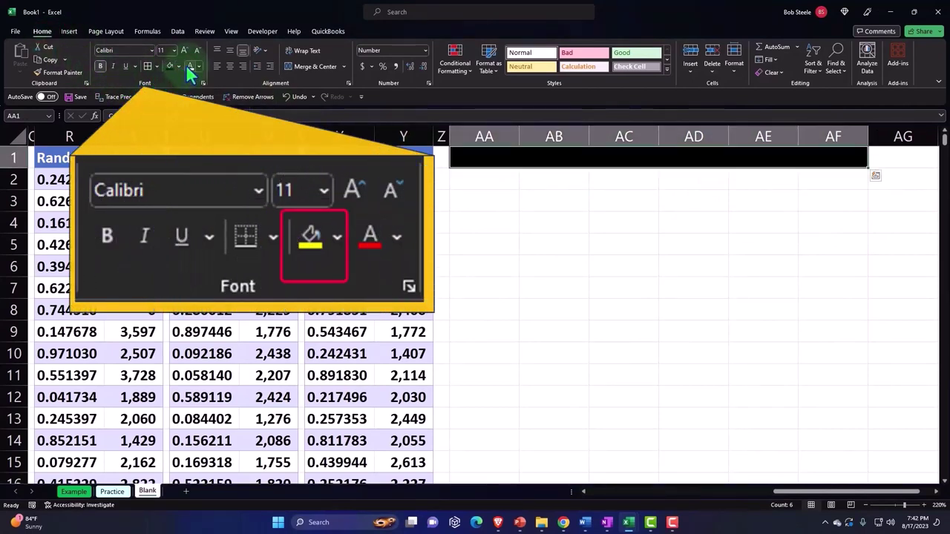
pyautogui.click(189, 65)
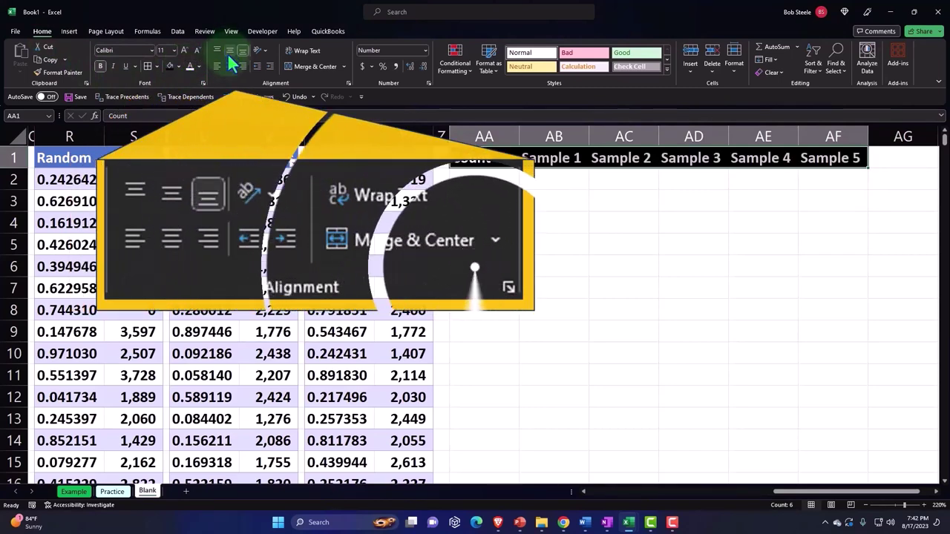
pyautogui.click(229, 64)
# Number the Count column from 1 in AA2 to 20 in AA21 as a filled series, and centre the numbers
pyautogui.click(484, 180)
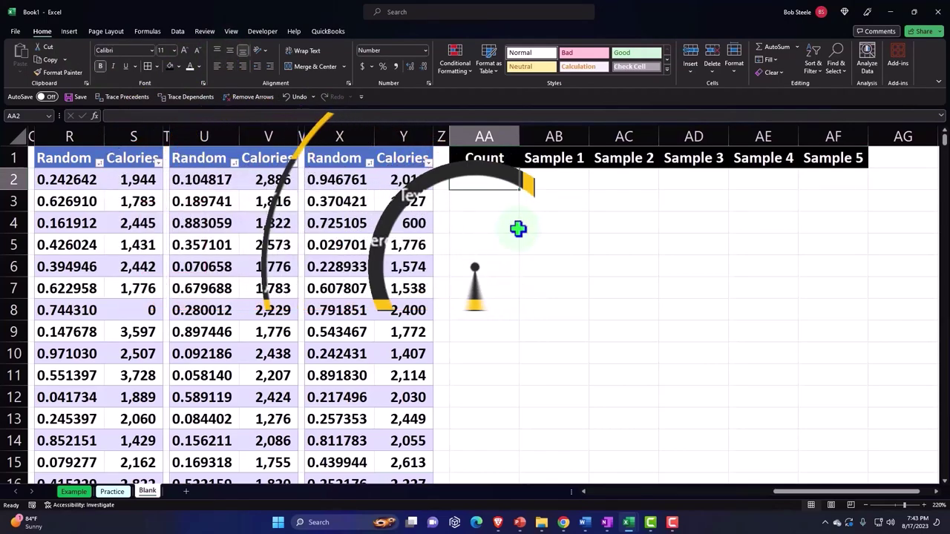
pyautogui.write('1')
pyautogui.press('Return')
pyautogui.write('2')
pyautogui.press('Return')
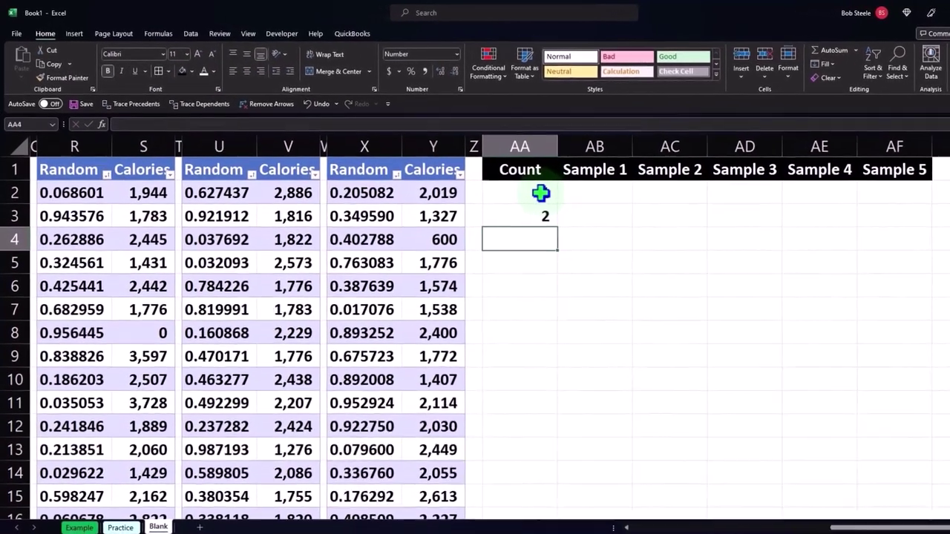
pyautogui.moveTo(512, 181); pyautogui.dragTo(503, 195)
pyautogui.moveTo(551, 214)
pyautogui.mouseDown()
pyautogui.moveTo(570, 528)
pyautogui.moveTo(568, 492)
pyautogui.mouseUp()
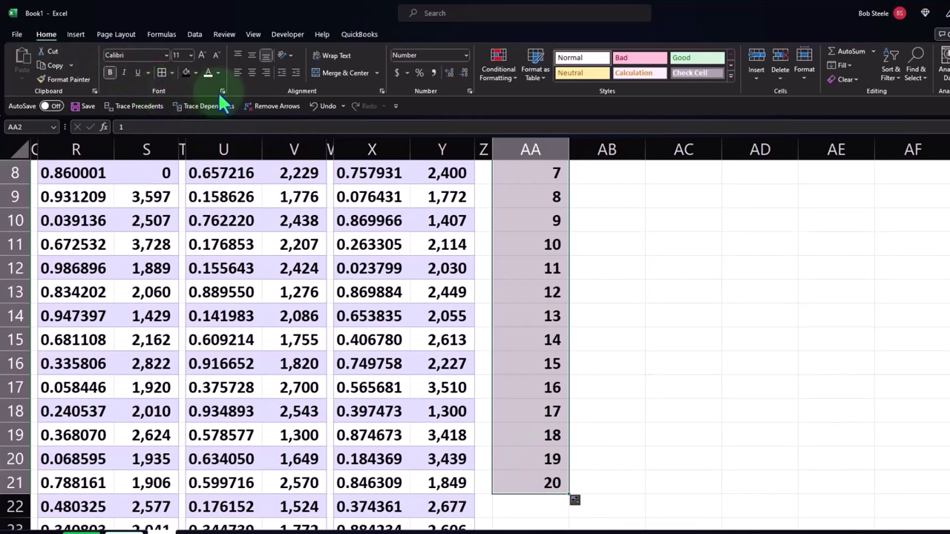
pyautogui.click(253, 72)
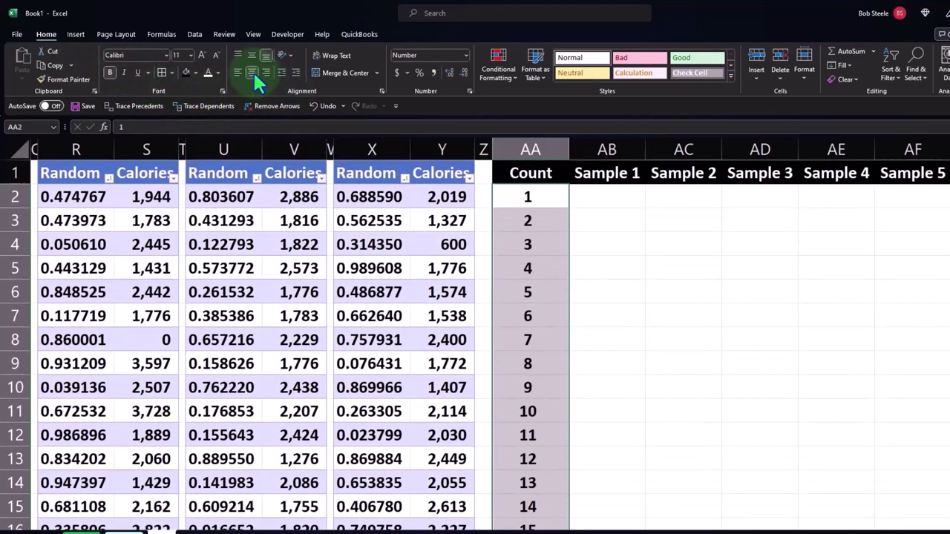
pyautogui.click(607, 197)
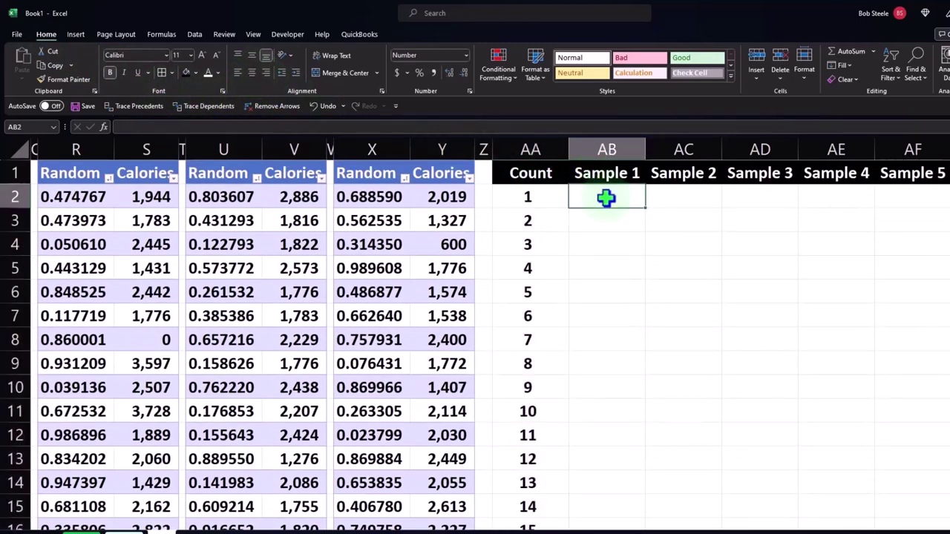
pyautogui.write('=')
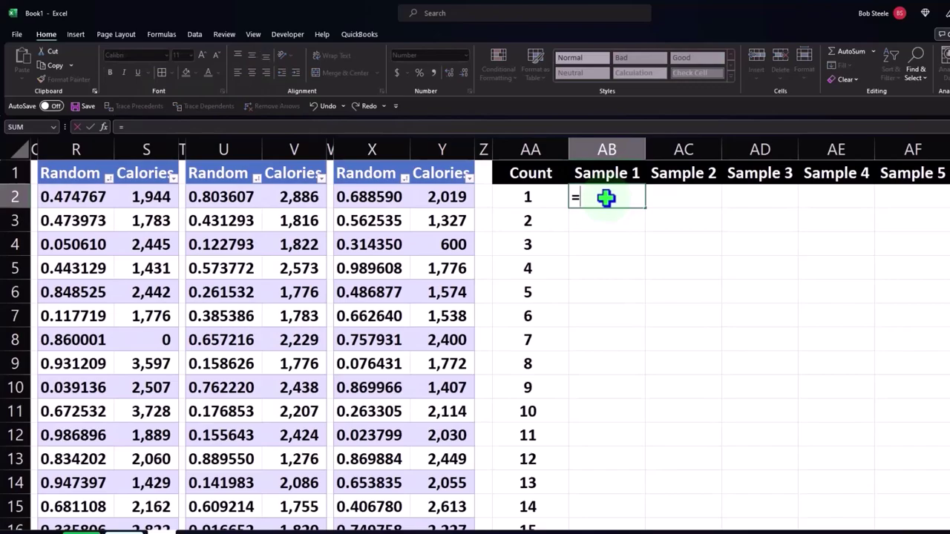
pyautogui.press('Left')
pyautogui.press('Left')
pyautogui.press('Left')
pyautogui.press('Left')
pyautogui.press('Left')
pyautogui.press('Left')
pyautogui.press('Left')
pyautogui.press('Left')
pyautogui.press('Left')
pyautogui.press('Left')
pyautogui.press('Left')
pyautogui.press('Left')
pyautogui.press('Left')
pyautogui.press('Left')
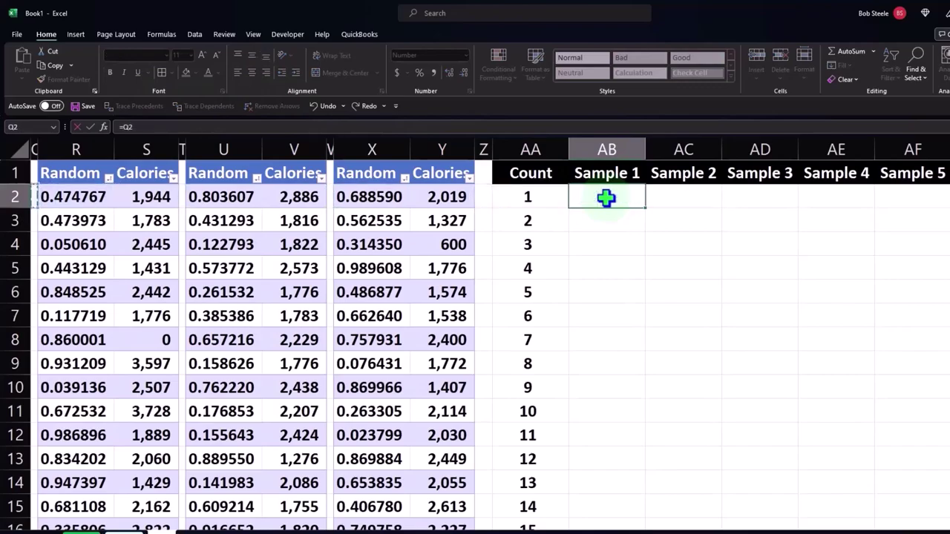
pyautogui.press('Left')
pyautogui.press('Left')
pyautogui.press('Left')
pyautogui.press('Left')
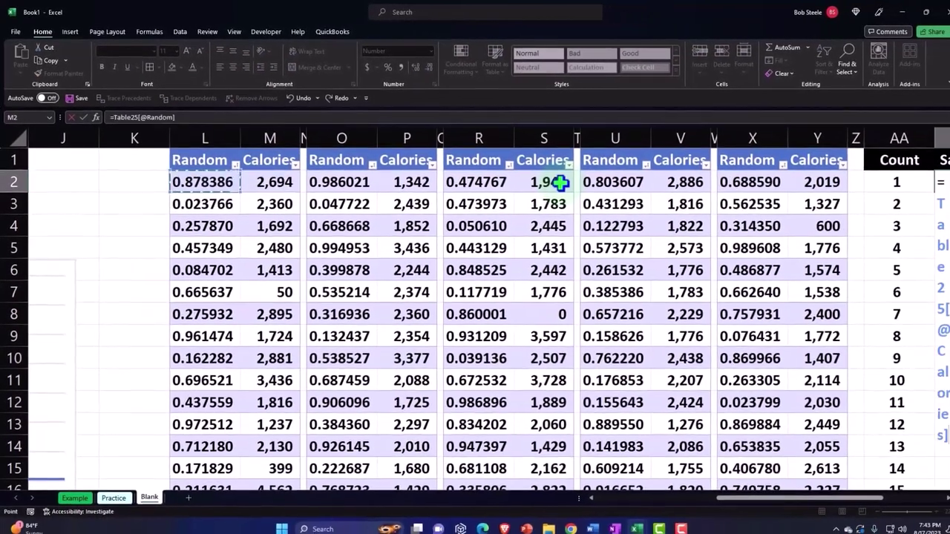
pyautogui.press('Right')
pyautogui.press('Right')
pyautogui.press('Right')
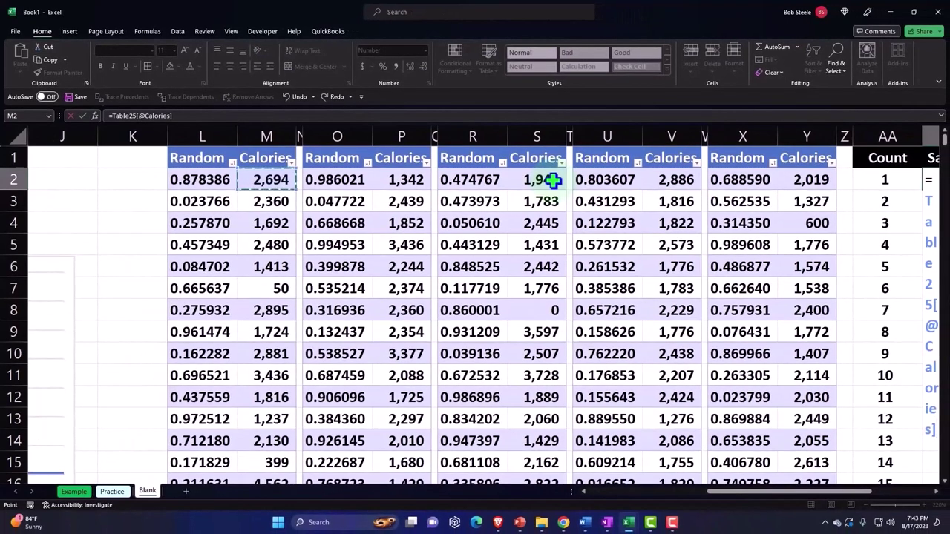
pyautogui.press('Tab')
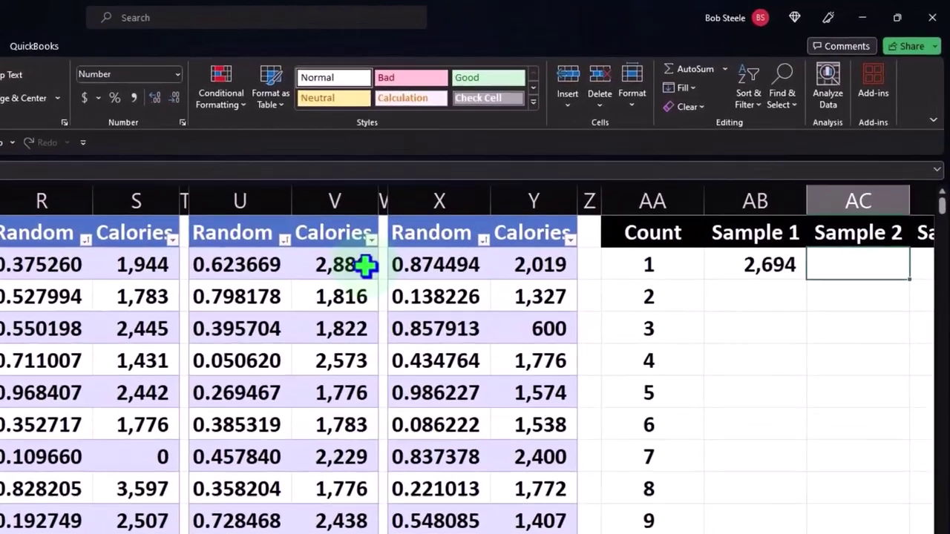
# Link Sample 2 in AC2 to the second random table's Calories value in P2
pyautogui.write('=')
pyautogui.press('Left')
pyautogui.press('Left')
pyautogui.press('Left')
pyautogui.press('Left')
pyautogui.press('Left')
pyautogui.press('Left')
pyautogui.press('Left')
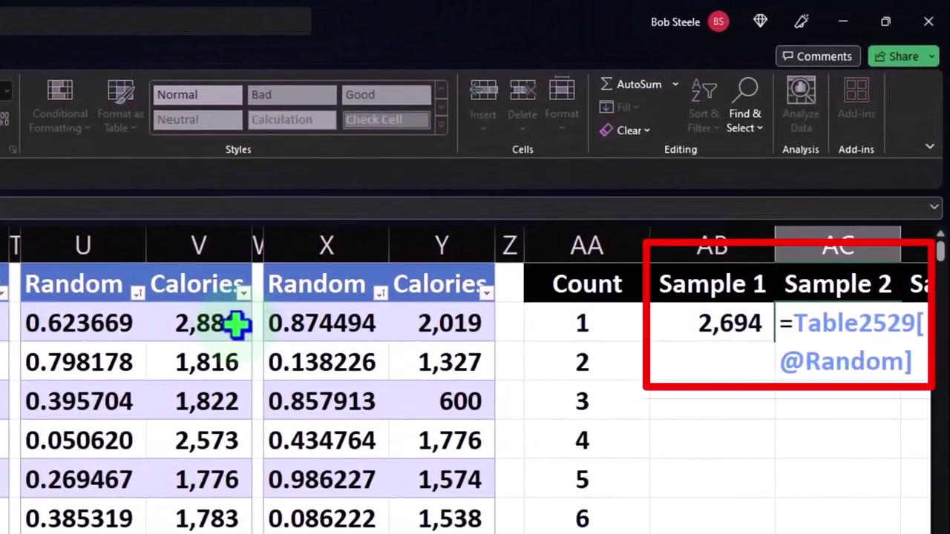
pyautogui.press('Left')
pyautogui.press('Left')
pyautogui.press('Left')
pyautogui.press('Left')
pyautogui.press('Left')
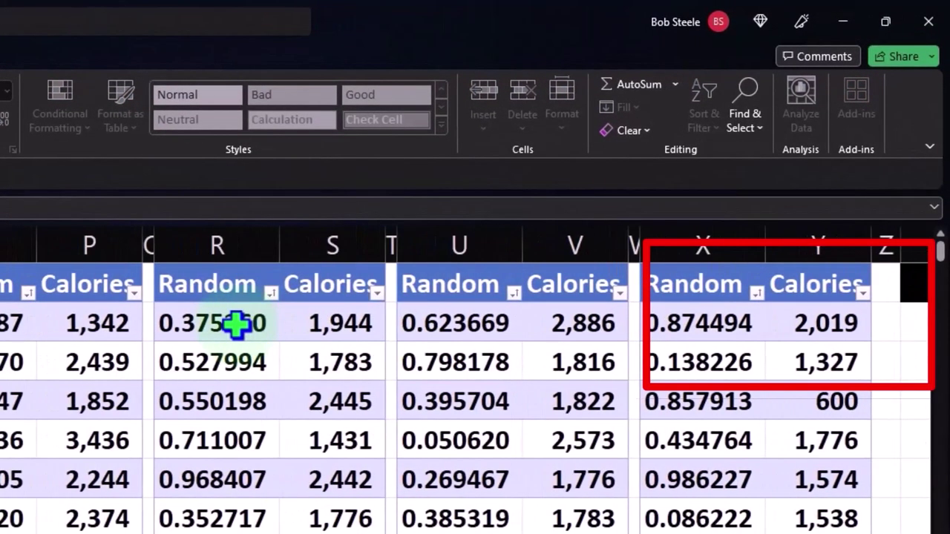
pyautogui.press('Right')
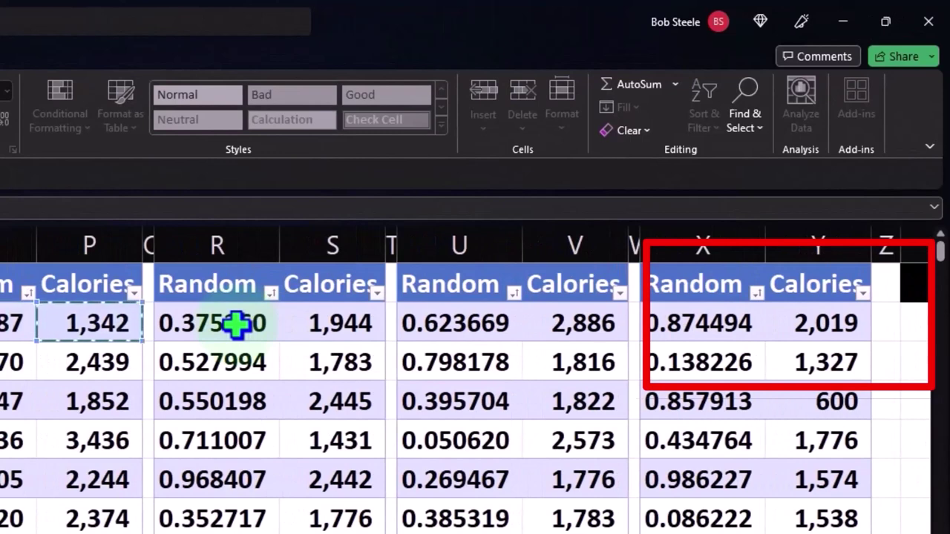
pyautogui.press('Tab')
# Link Sample 3 in AD2 to the third random table's Calories value in S2
pyautogui.write('=')
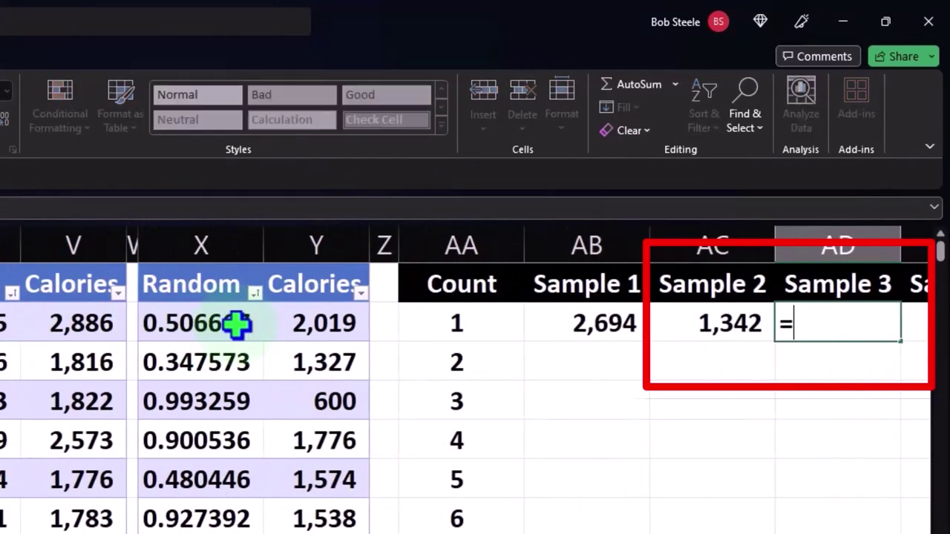
pyautogui.press('Left')
pyautogui.press('Left')
pyautogui.press('Left')
pyautogui.press('Left')
pyautogui.press('Left')
pyautogui.press('Left')
pyautogui.press('Left')
pyautogui.press('Left')
pyautogui.press('Left')
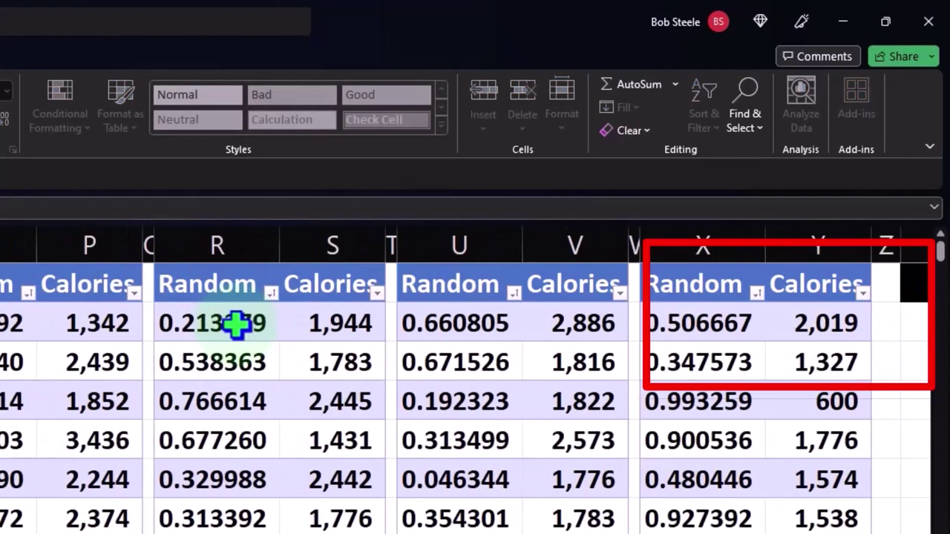
pyautogui.press('Right')
pyautogui.press('Right')
pyautogui.press('Right')
pyautogui.press('Right')
pyautogui.press('Right')
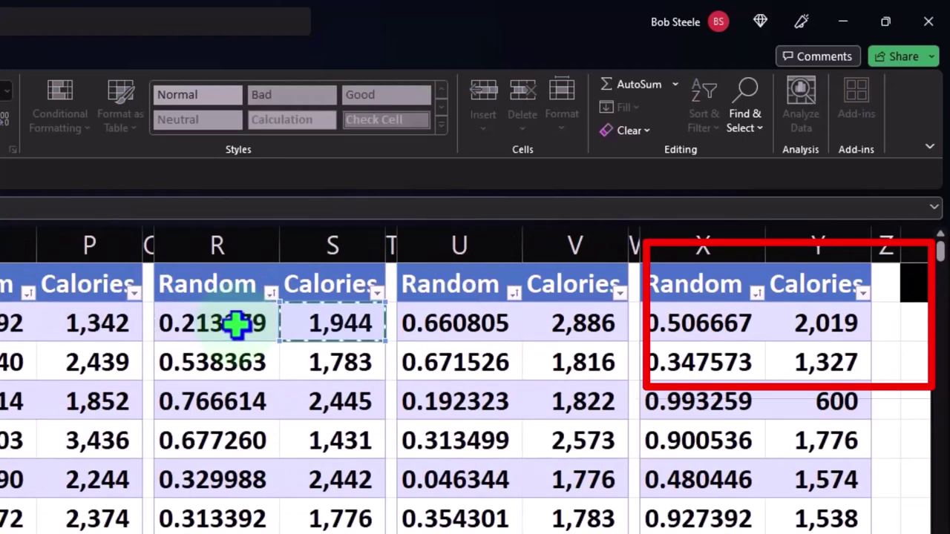
pyautogui.press('Tab')
# Link Sample 4 in AE2 to the fourth random table's Calories value in V2
pyautogui.write('=')
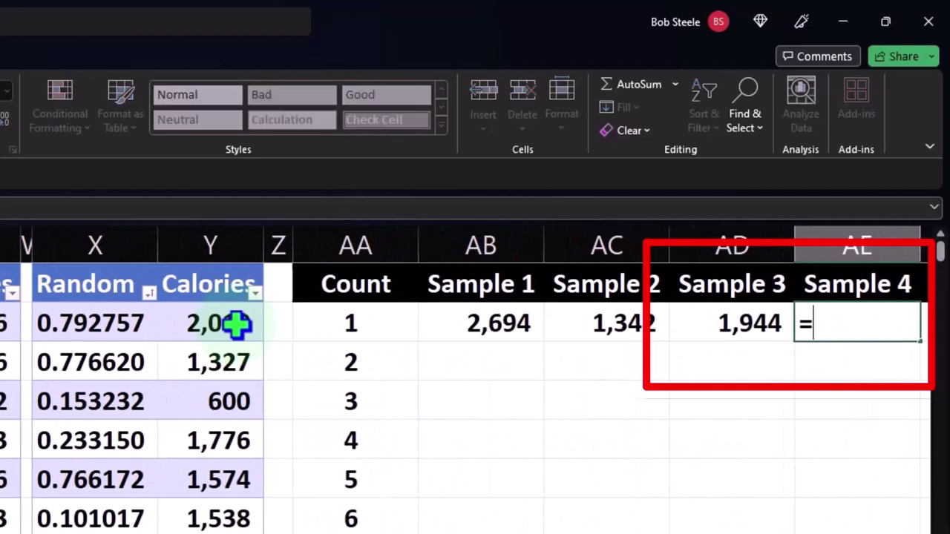
pyautogui.press('Left')
pyautogui.press('Left')
pyautogui.press('Left')
pyautogui.press('Left')
pyautogui.press('Left')
pyautogui.press('Left')
pyautogui.press('Left')
pyautogui.press('Left')
pyautogui.press('Left')
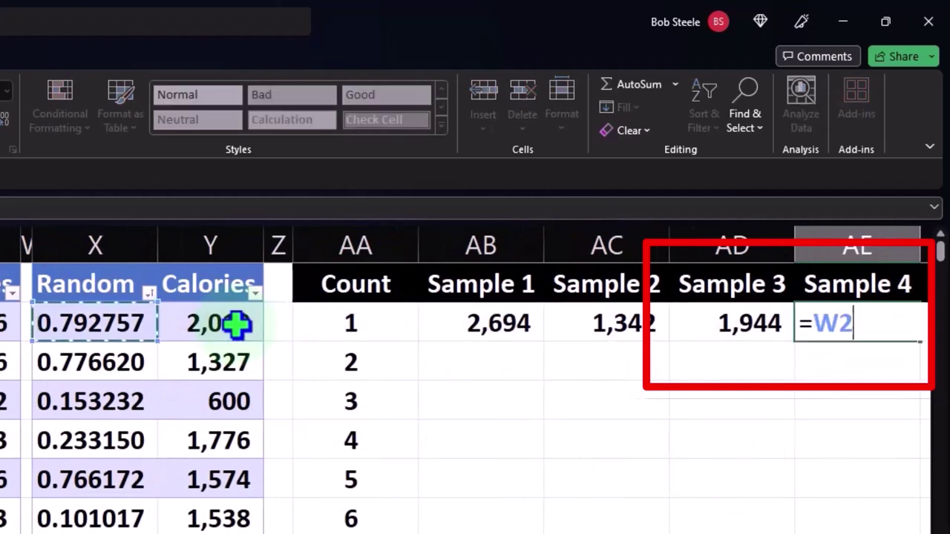
pyautogui.press('Tab')
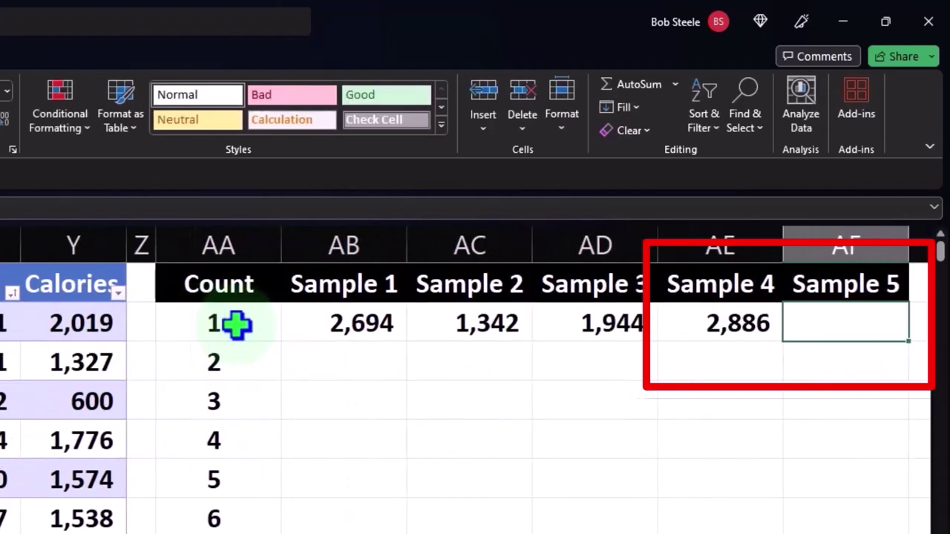
pyautogui.write('=')
pyautogui.press('Left')
pyautogui.press('Left')
pyautogui.press('Left')
pyautogui.press('Left')
pyautogui.press('Left')
pyautogui.press('Left')
pyautogui.press('Left')
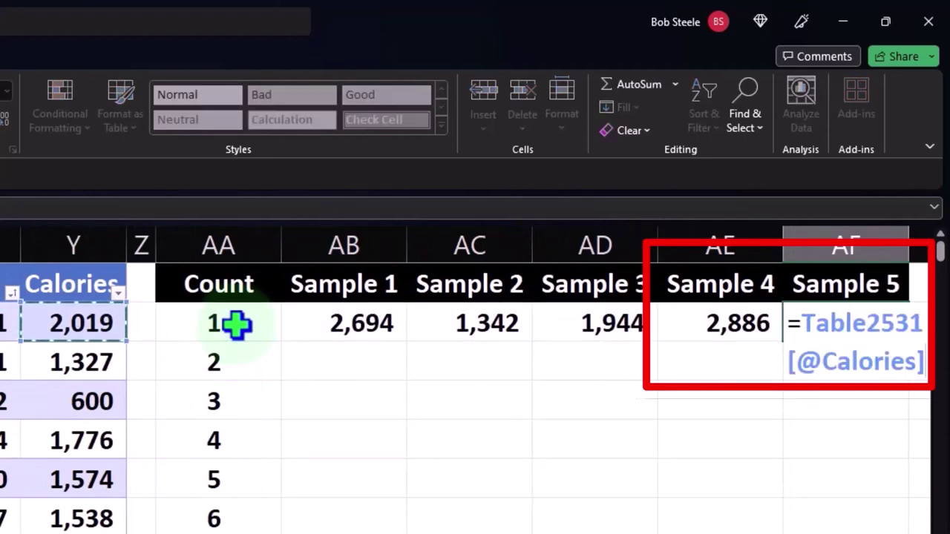
pyautogui.press('Return')
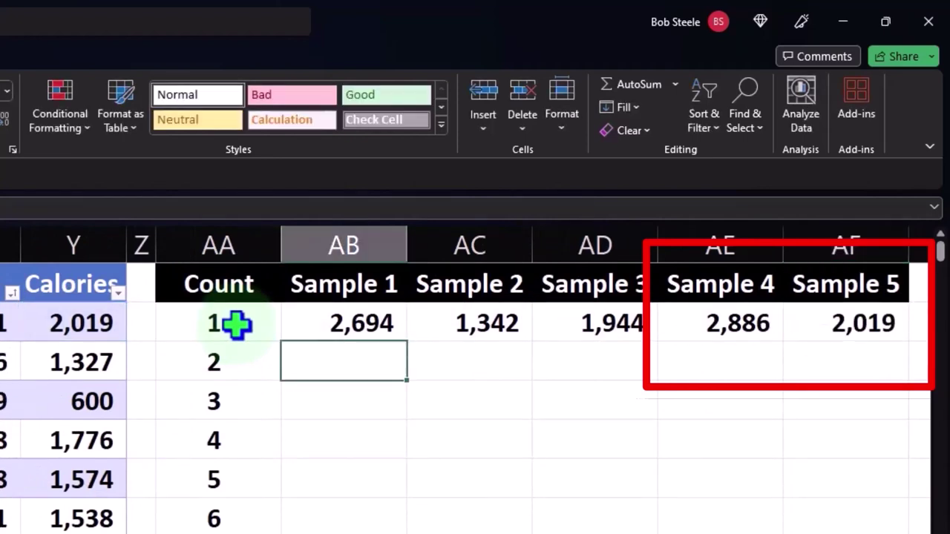
# Recalculate the random numbers and re-sort the last table in X:Y by its Random column
pyautogui.click(386, 318)
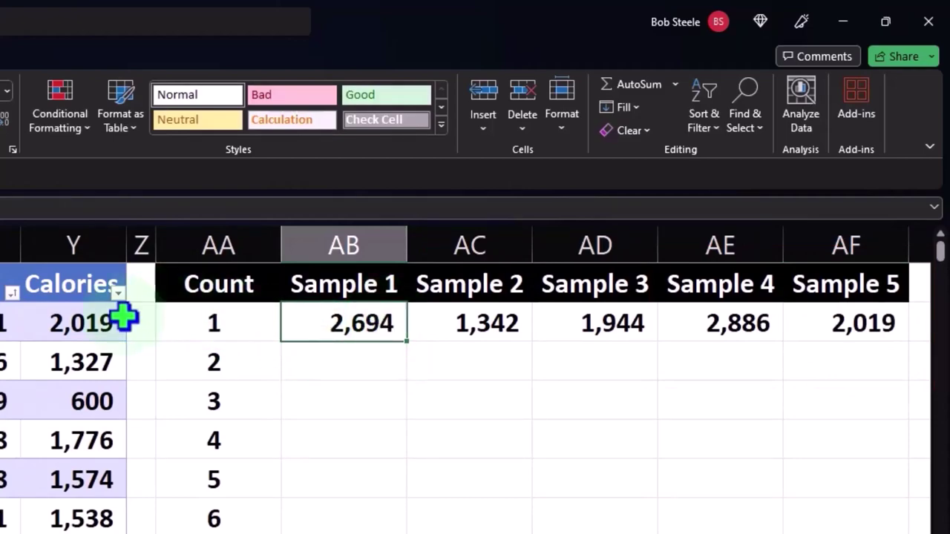
pyautogui.doubleClick(78, 323)
pyautogui.press('Return')
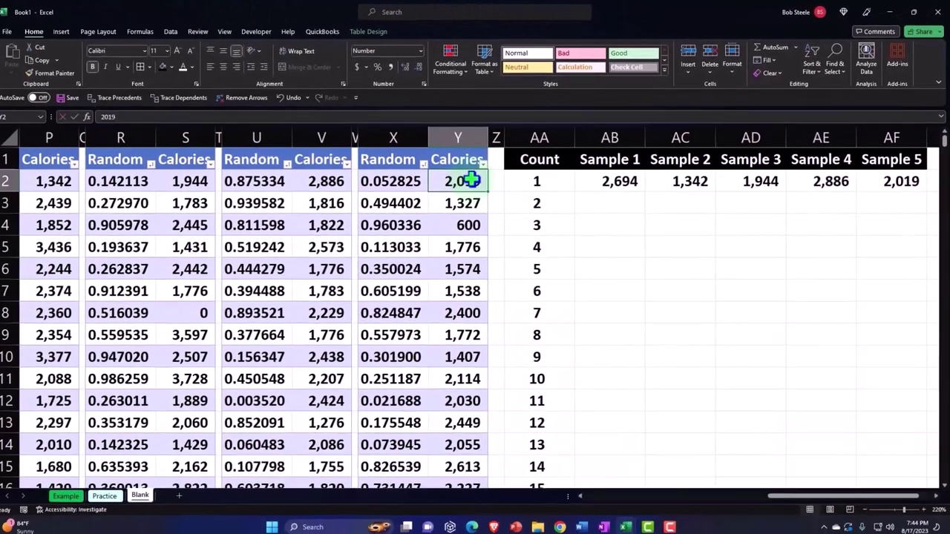
pyautogui.doubleClick(412, 208)
pyautogui.press('Return')
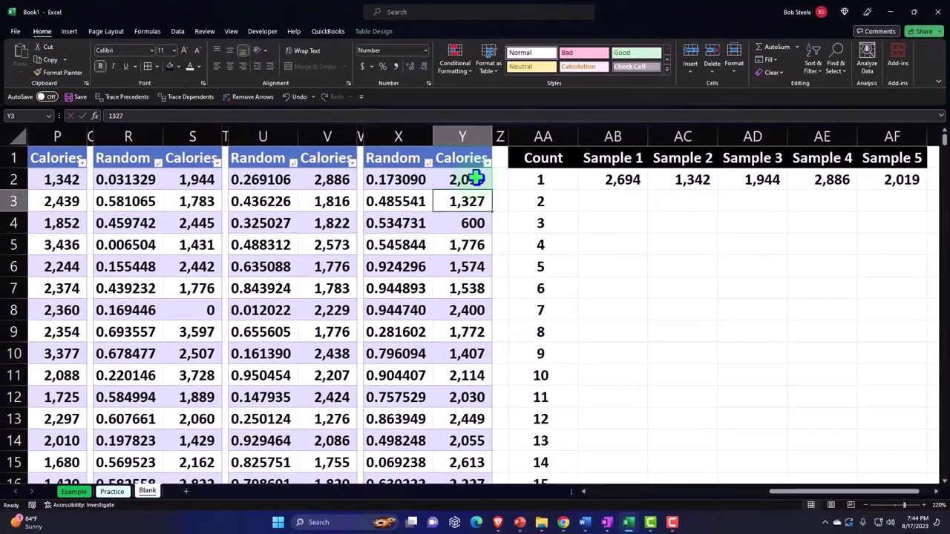
pyautogui.doubleClick(413, 178)
pyautogui.press('Return')
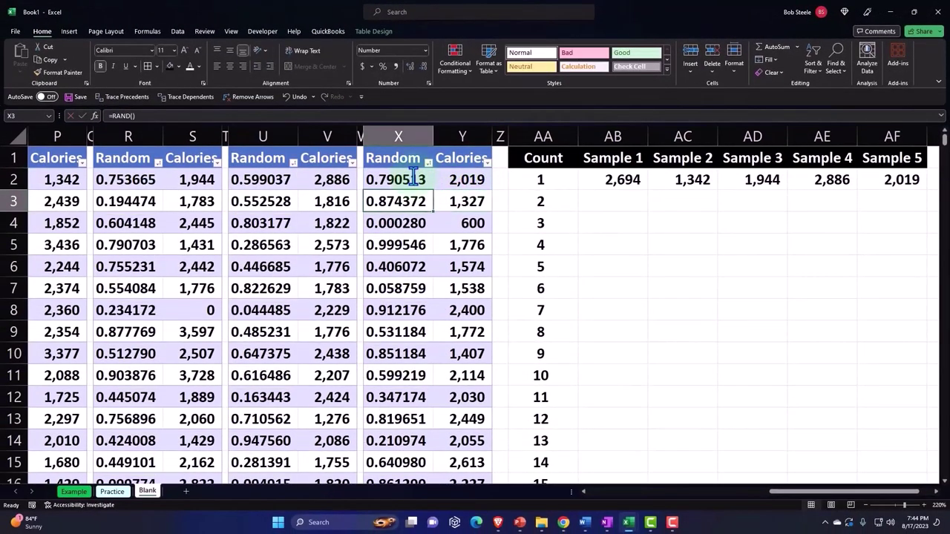
pyautogui.click(429, 163)
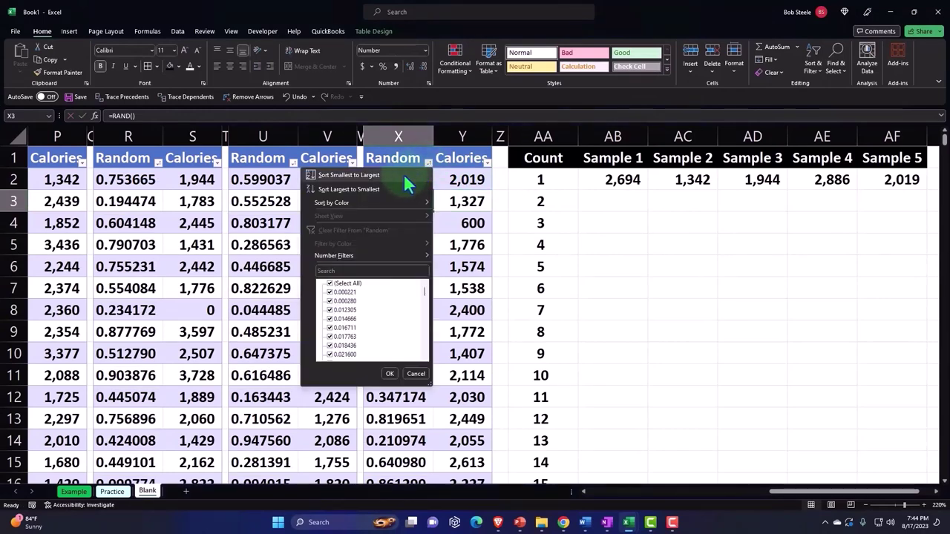
pyautogui.press('Escape')
pyautogui.press('F9')
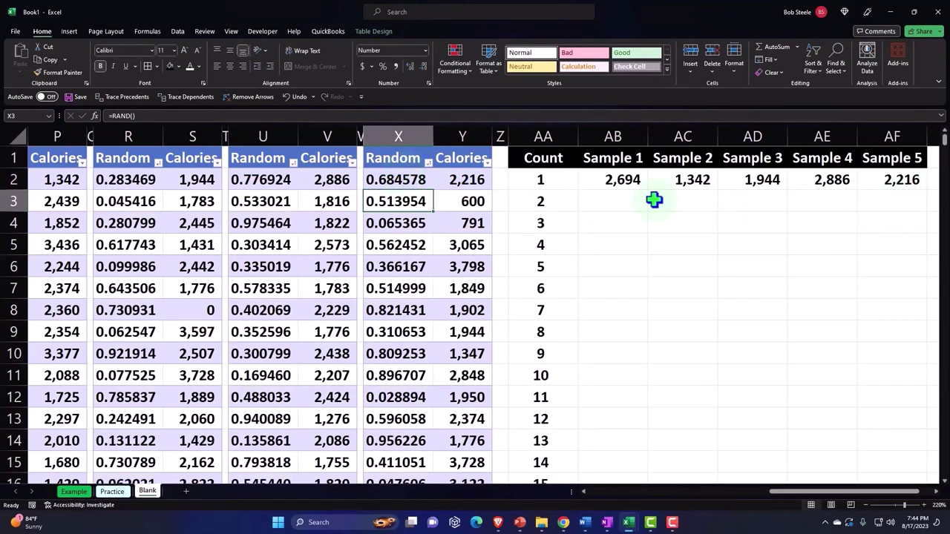
# Fill the five sample formulas in AB2:AF2 down through row 21
pyautogui.moveTo(628, 183); pyautogui.dragTo(918, 452)
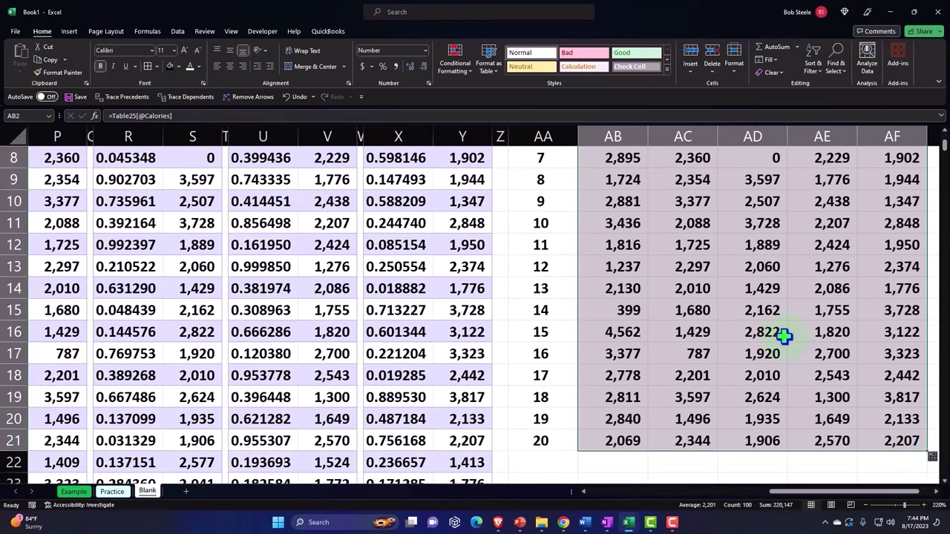
pyautogui.scroll(3, 764, 328)
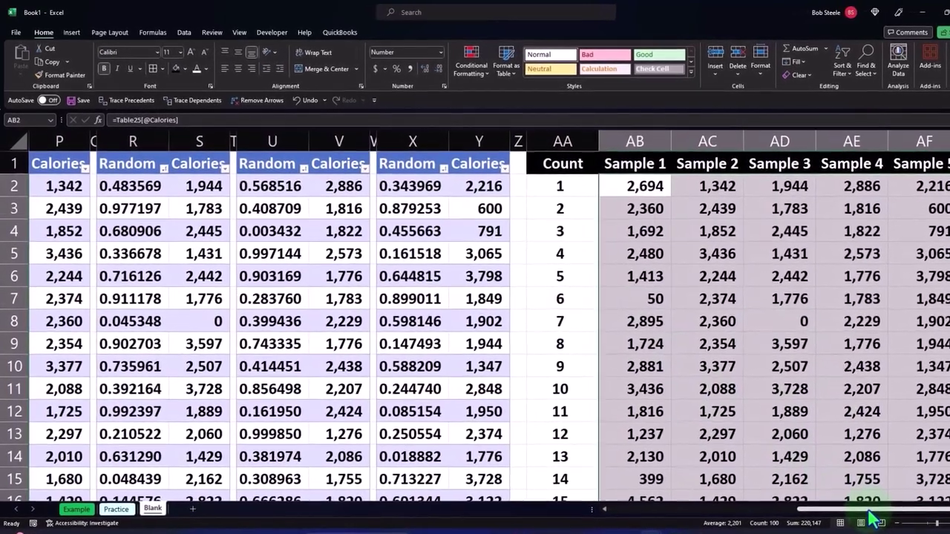
# Re-sort all five random tables by their Random columns from smallest to largest
pyautogui.moveTo(873, 512); pyautogui.dragTo(833, 511)
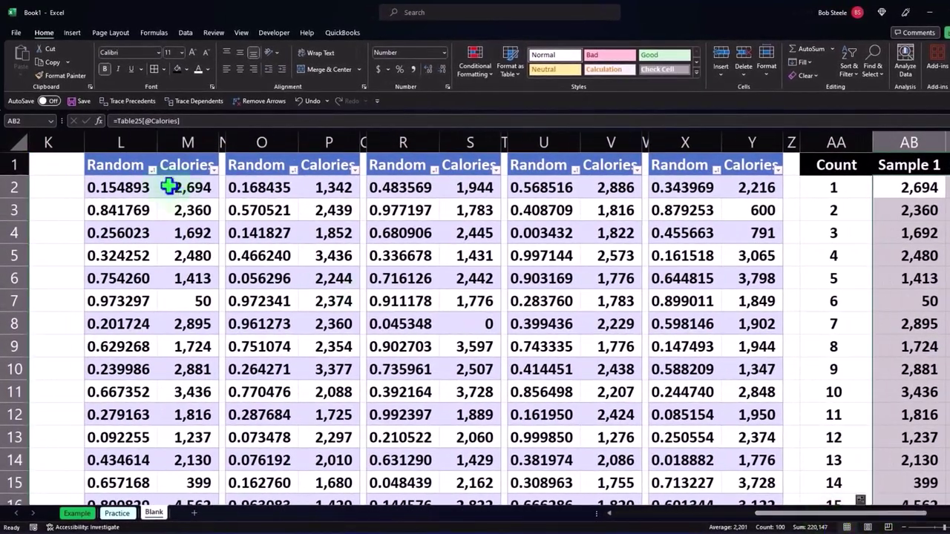
pyautogui.click(153, 170)
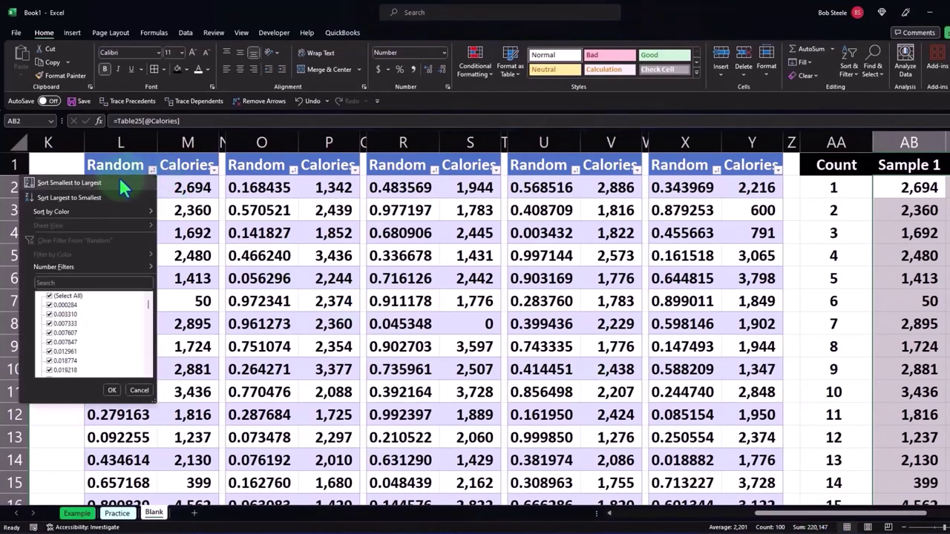
pyautogui.click(121, 183)
pyautogui.click(294, 172)
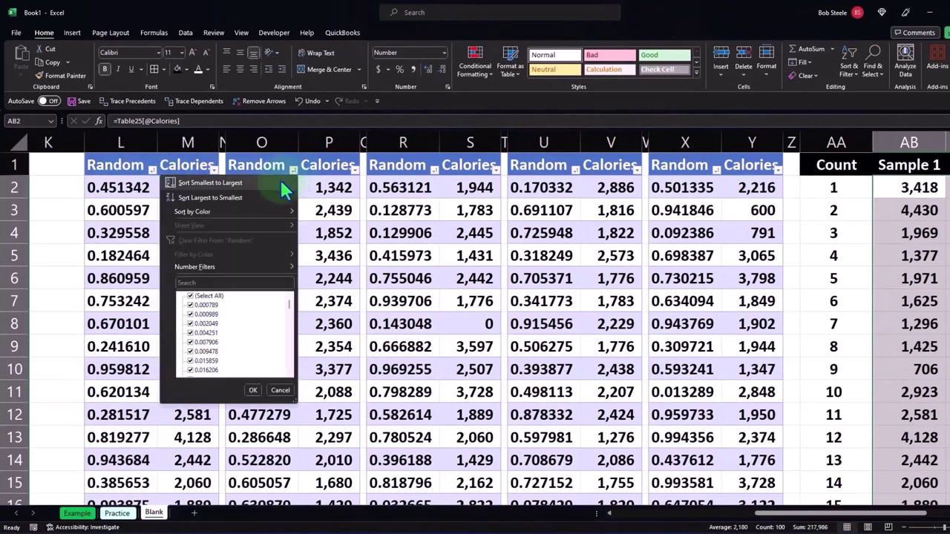
pyautogui.click(279, 183)
pyautogui.click(436, 171)
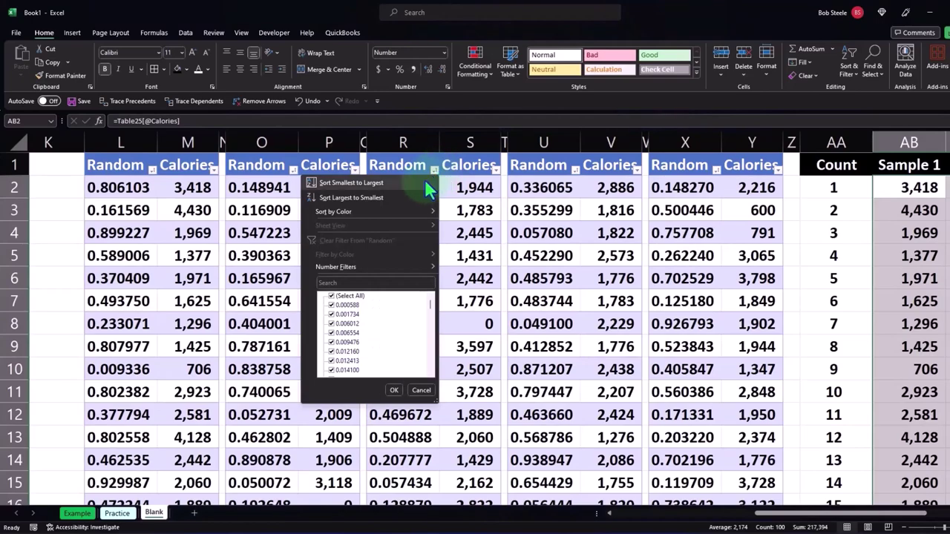
pyautogui.click(431, 183)
pyautogui.click(575, 171)
pyautogui.click(569, 185)
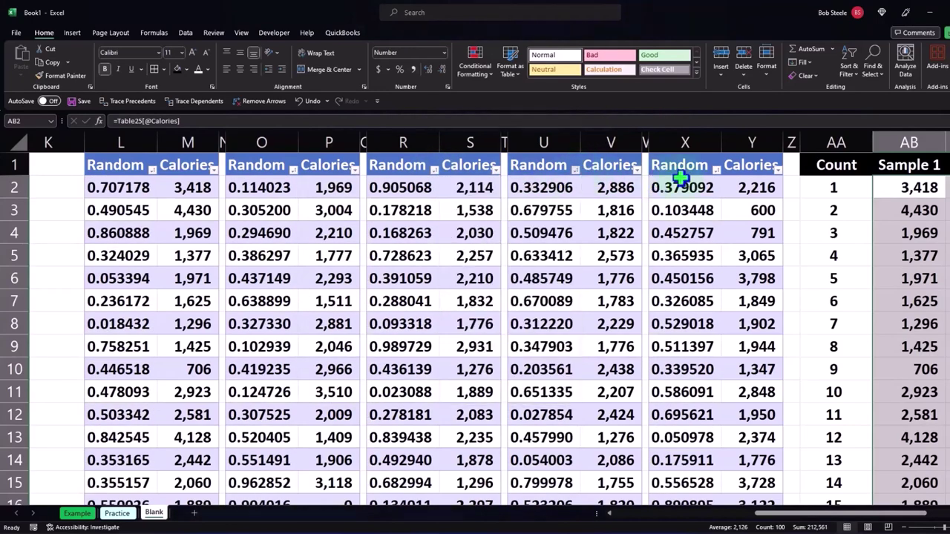
pyautogui.click(716, 171)
pyautogui.click(700, 185)
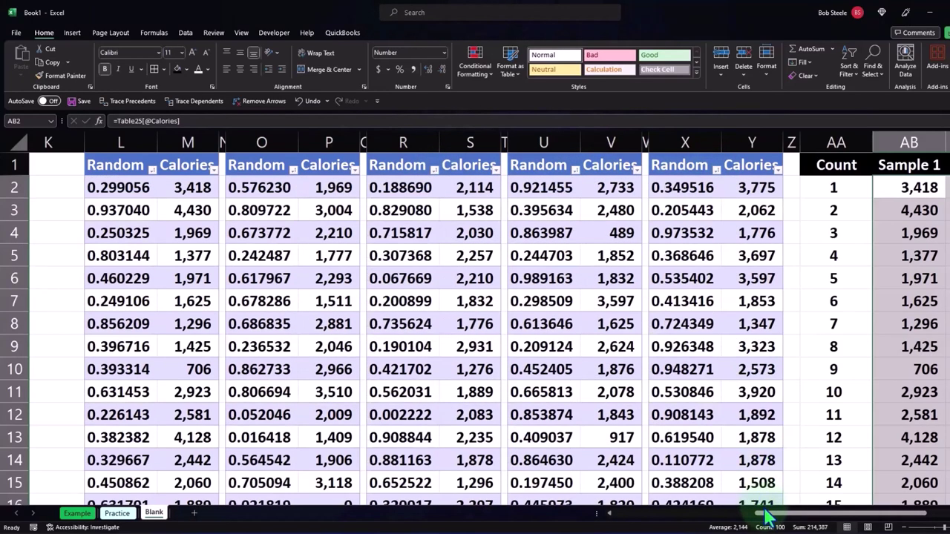
# Format the sample table body AA2:AF21 with borders around all cells and a light blue fill
pyautogui.moveTo(764, 516); pyautogui.dragTo(870, 515)
pyautogui.click(801, 331)
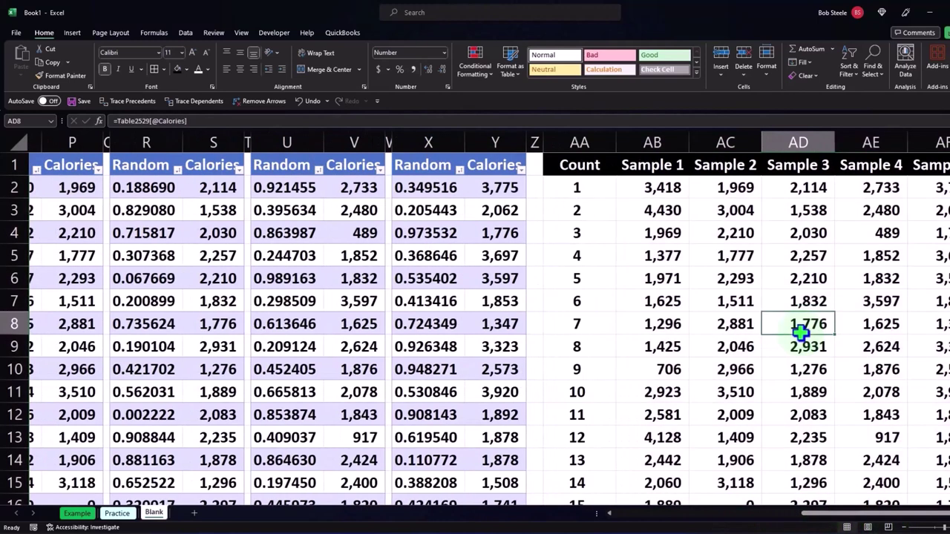
pyautogui.press('Right')
pyautogui.press('Right')
pyautogui.press('Right')
pyautogui.press('Right')
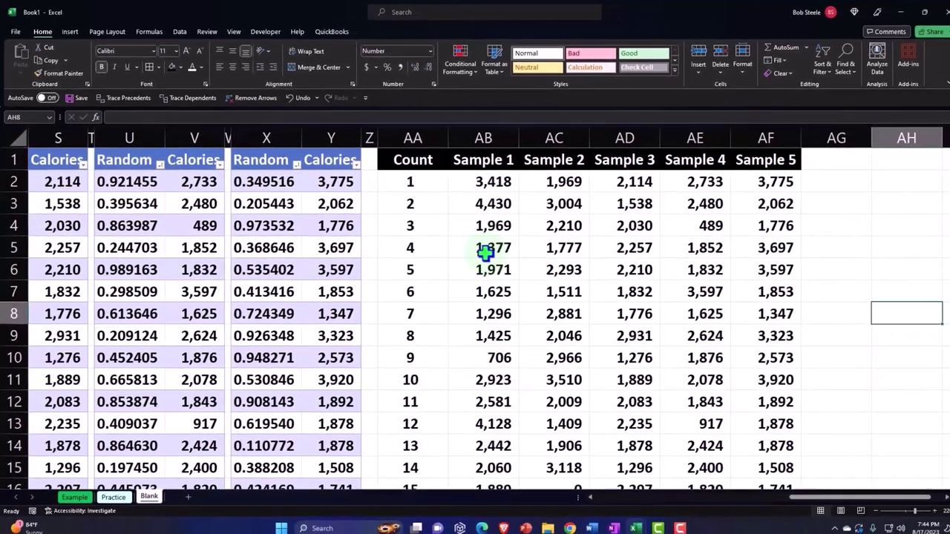
pyautogui.moveTo(407, 181); pyautogui.dragTo(764, 435)
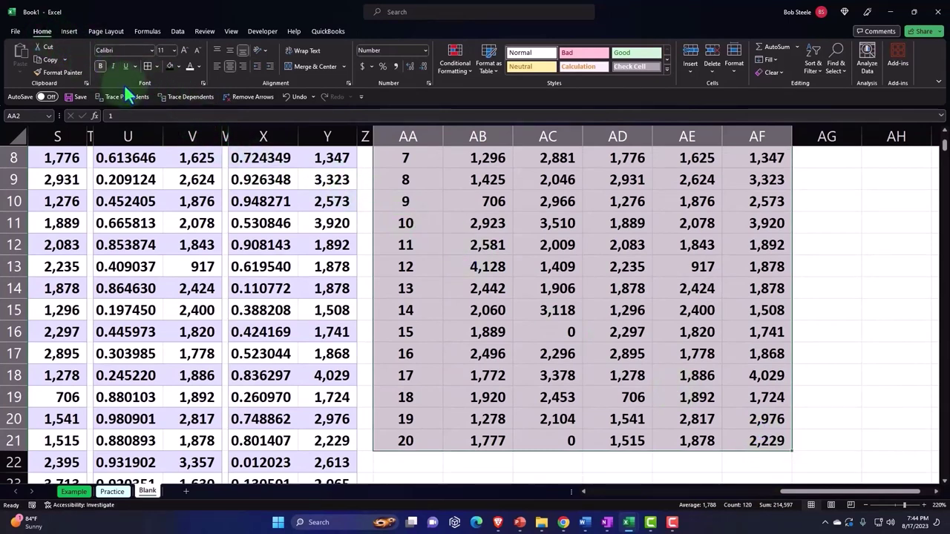
pyautogui.scroll(3, 160, 75)
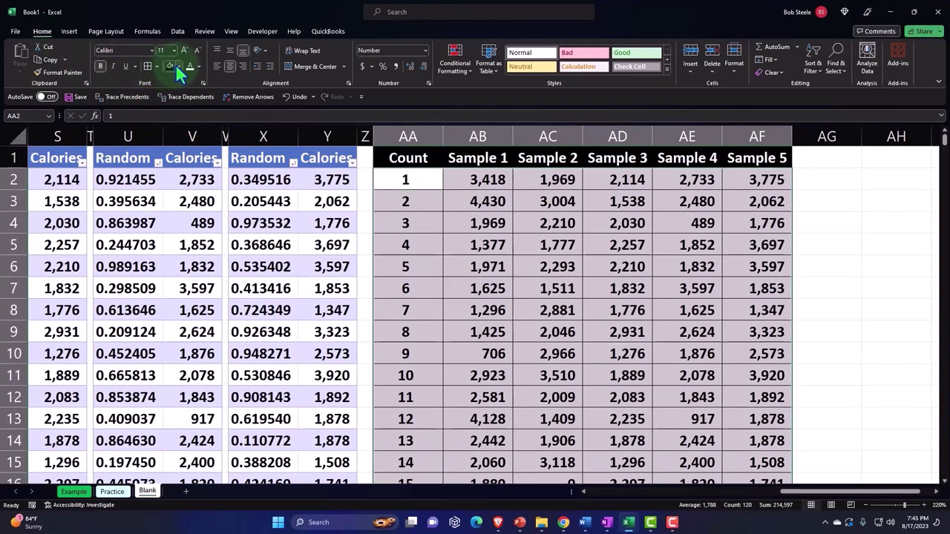
pyautogui.click(178, 66)
pyautogui.click(167, 188)
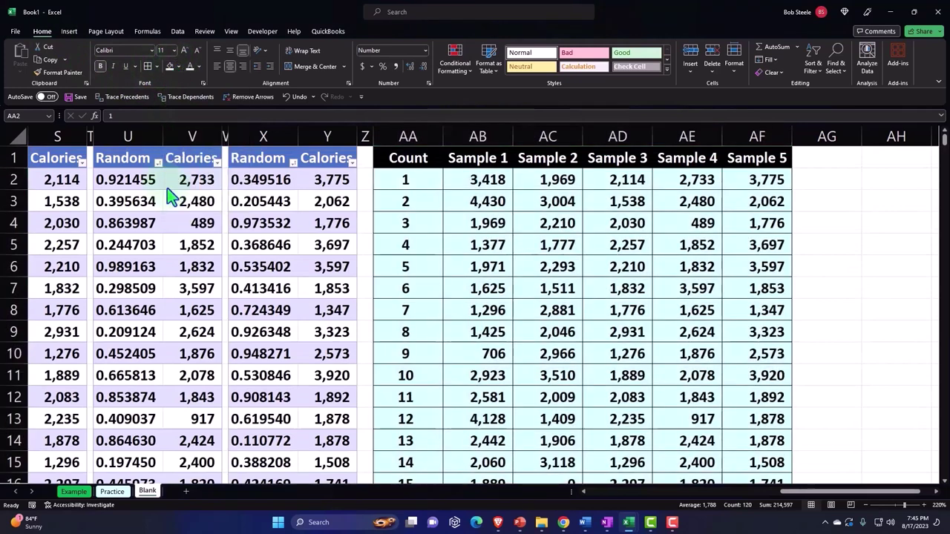
# Enter the heading Sample 1 in AI1 and fill the series across row 1 to Sample 75 in DE1
pyautogui.click(579, 269)
pyautogui.press('Right')
pyautogui.press('Right')
pyautogui.press('Right')
pyautogui.press('Right')
pyautogui.press('Right')
pyautogui.press('Right')
pyautogui.press('Right')
pyautogui.press('Right')
pyautogui.press('Right')
pyautogui.press('Right')
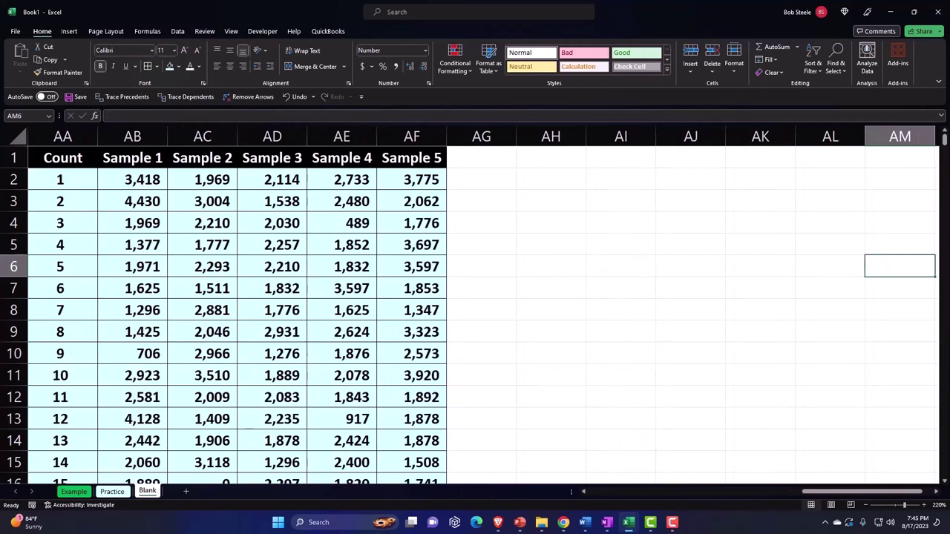
pyautogui.press('Right')
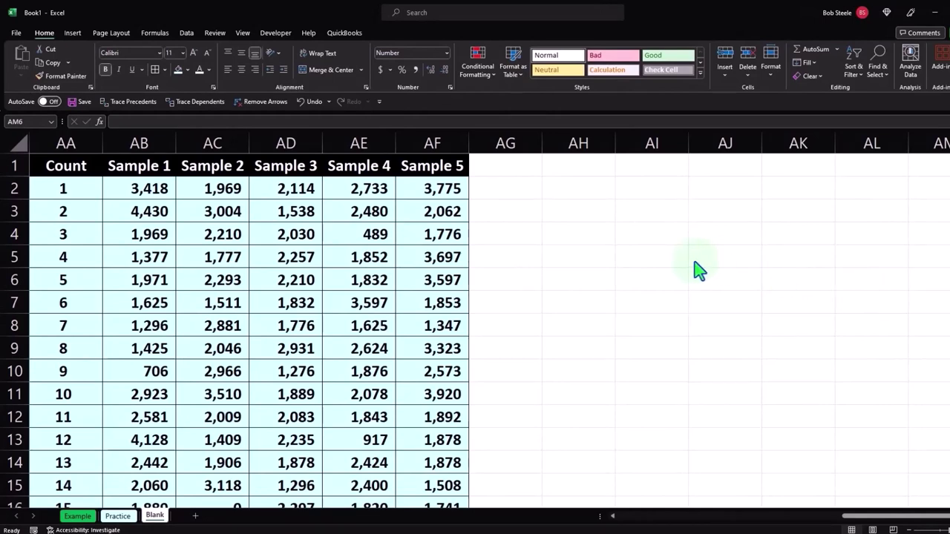
pyautogui.click(579, 165)
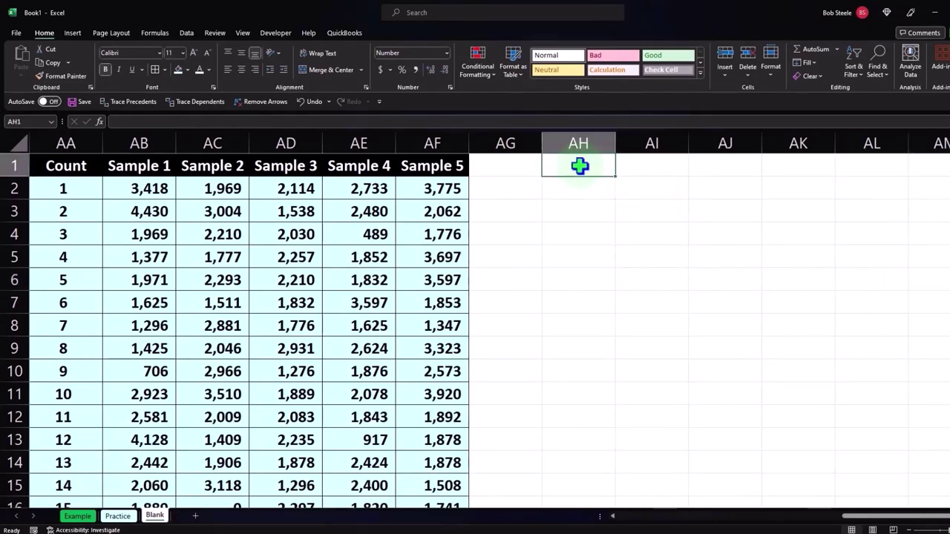
pyautogui.write('Sa')
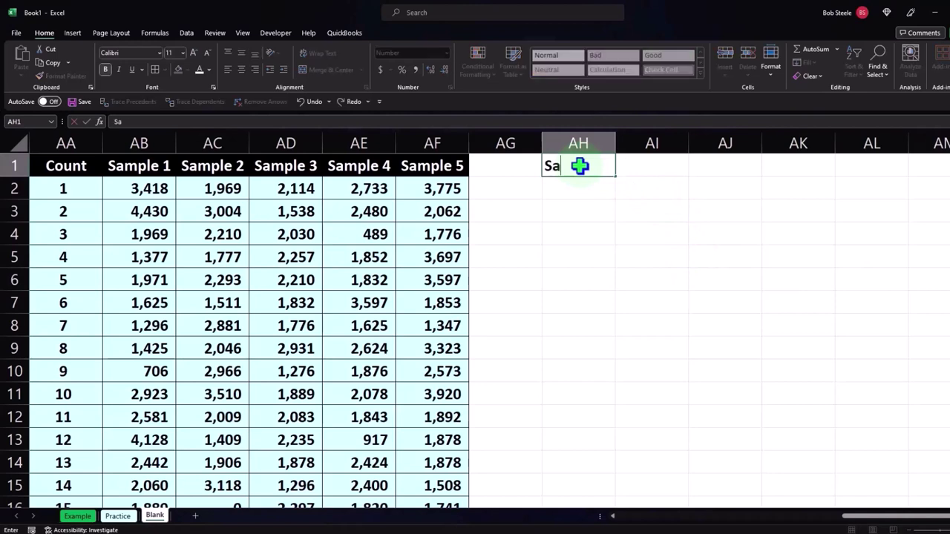
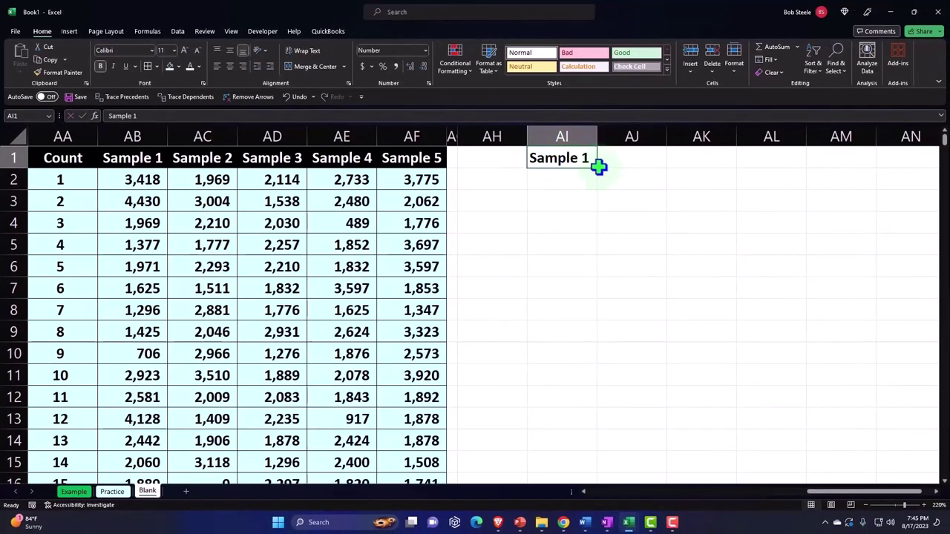
pyautogui.moveTo(599, 168); pyautogui.dragTo(433, 159)
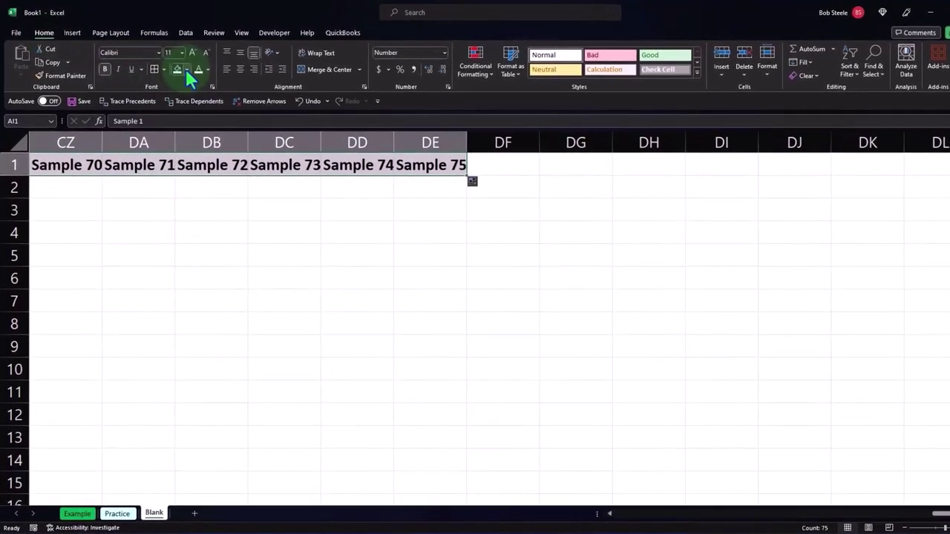
# Format the headings in AI1:DE1 with a black fill, white font and centered alignment
pyautogui.click(187, 69)
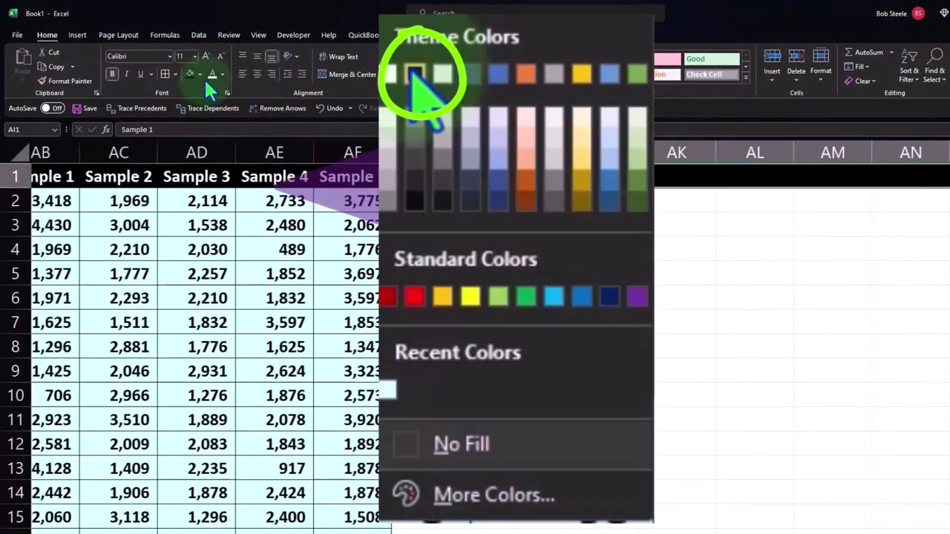
pyautogui.click(209, 72)
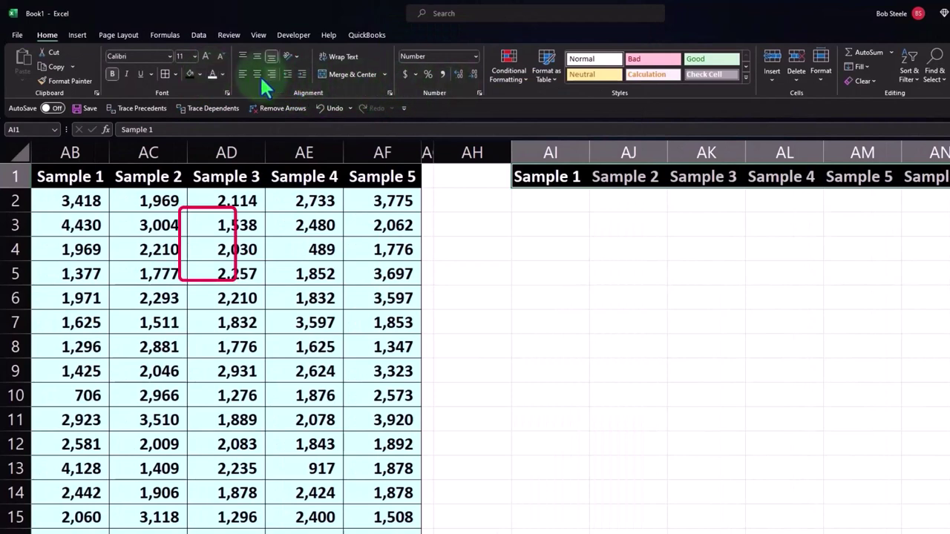
pyautogui.click(467, 200)
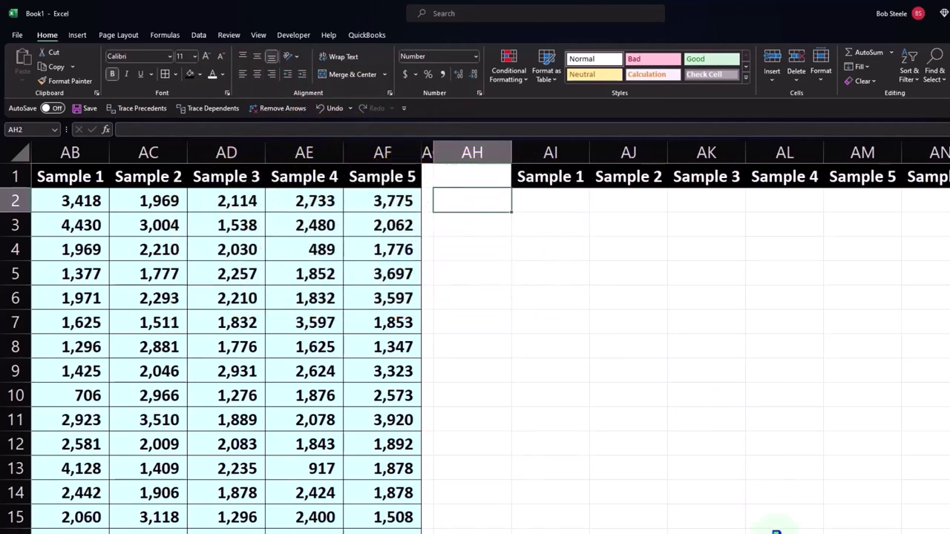
# Copy the five samples in AB2:AF21 and paste their values and formatting into AI2:AM21
pyautogui.hscroll(-3, 476, 334)
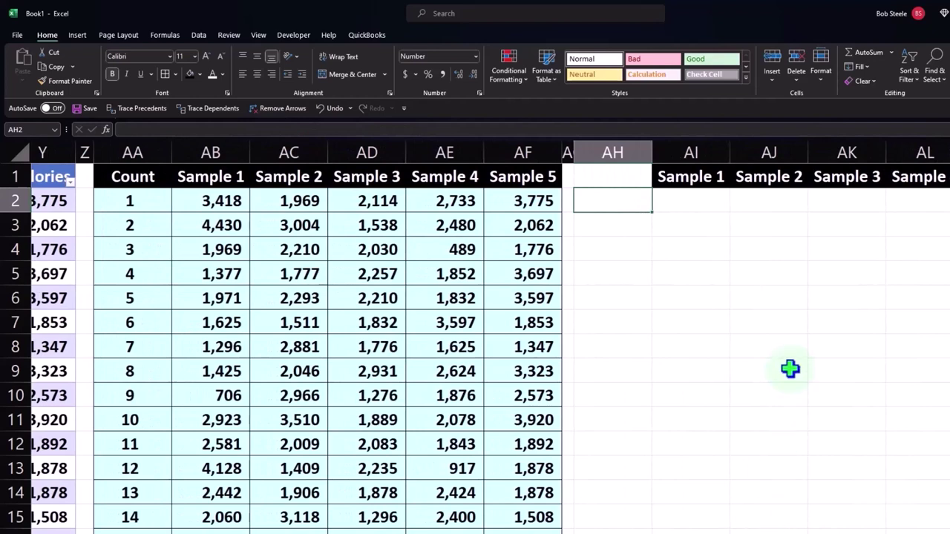
pyautogui.click(701, 203)
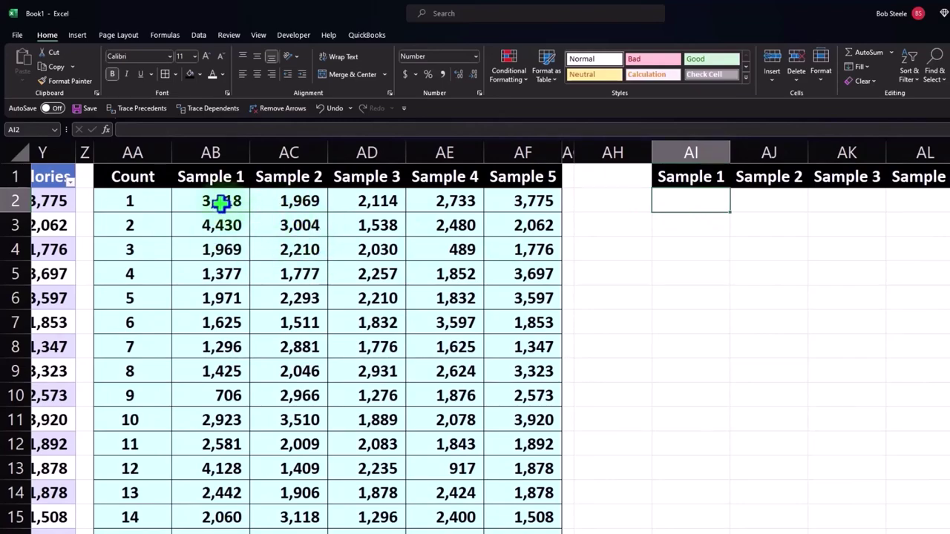
pyautogui.moveTo(221, 202); pyautogui.dragTo(435, 446)
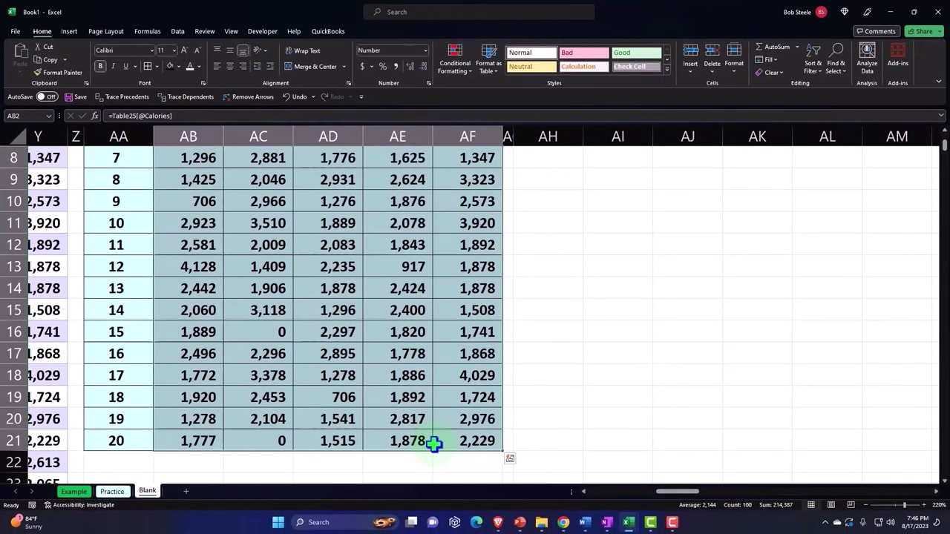
pyautogui.hotkey('ctrl', 'c')
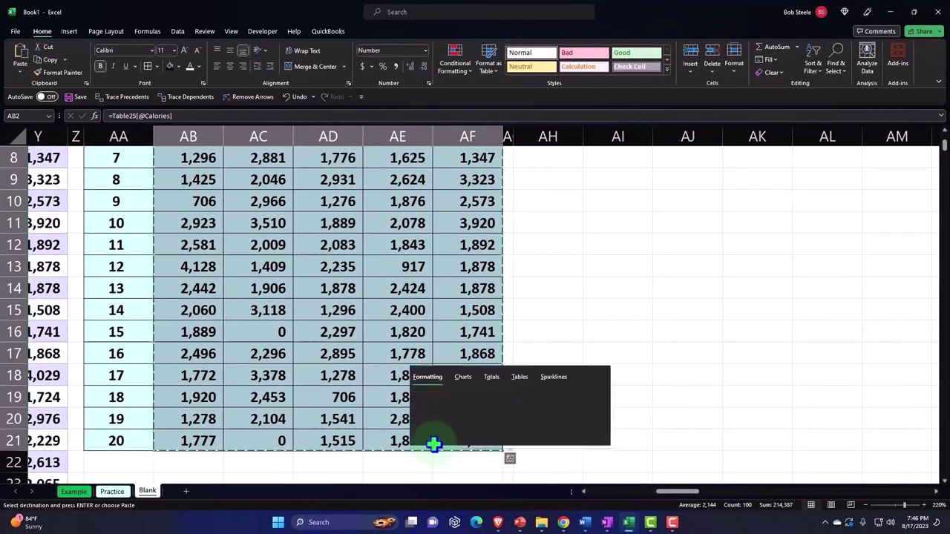
pyautogui.click(691, 282)
pyautogui.scroll(3, 691, 282)
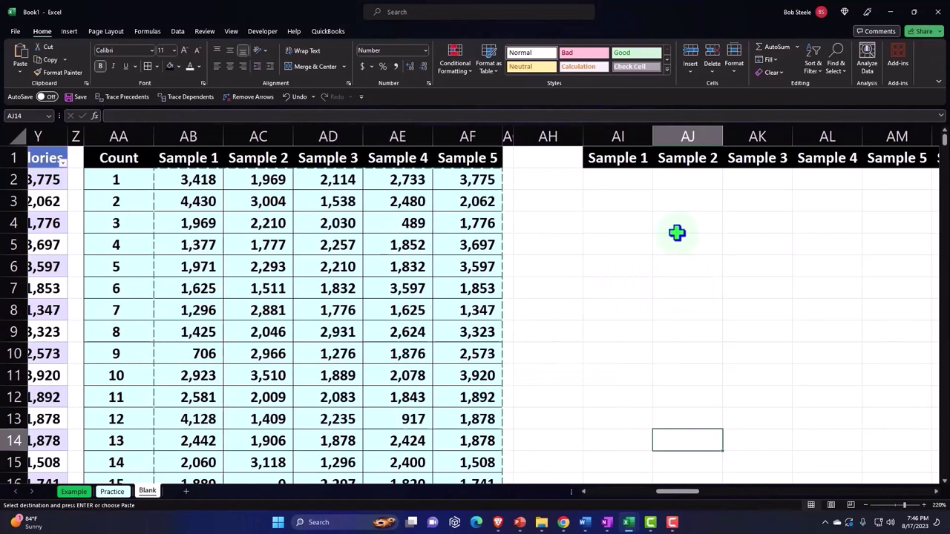
pyautogui.rightClick(611, 178)
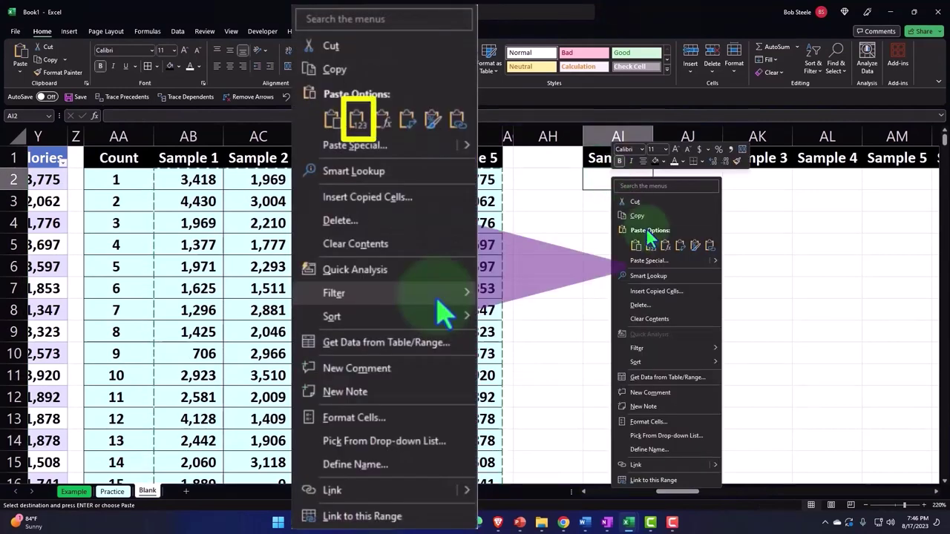
pyautogui.click(650, 245)
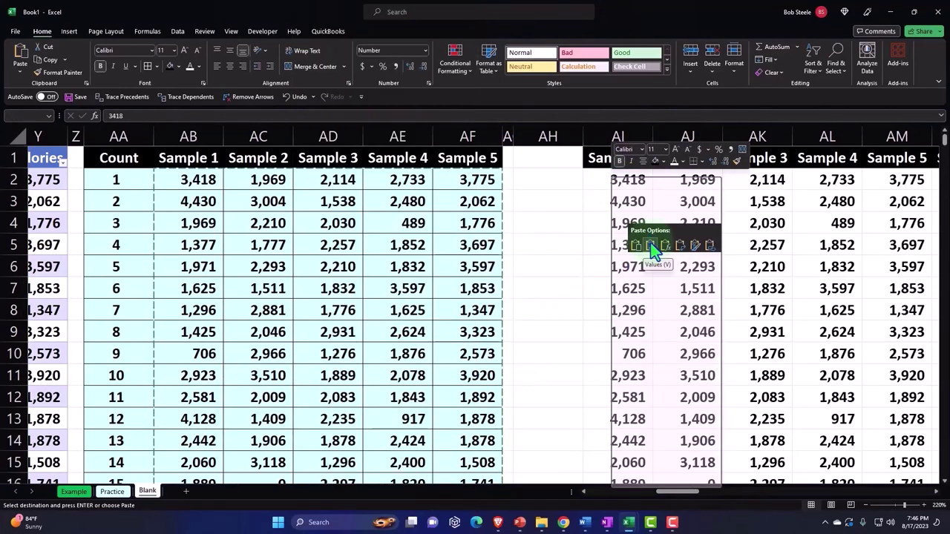
pyautogui.click(651, 245)
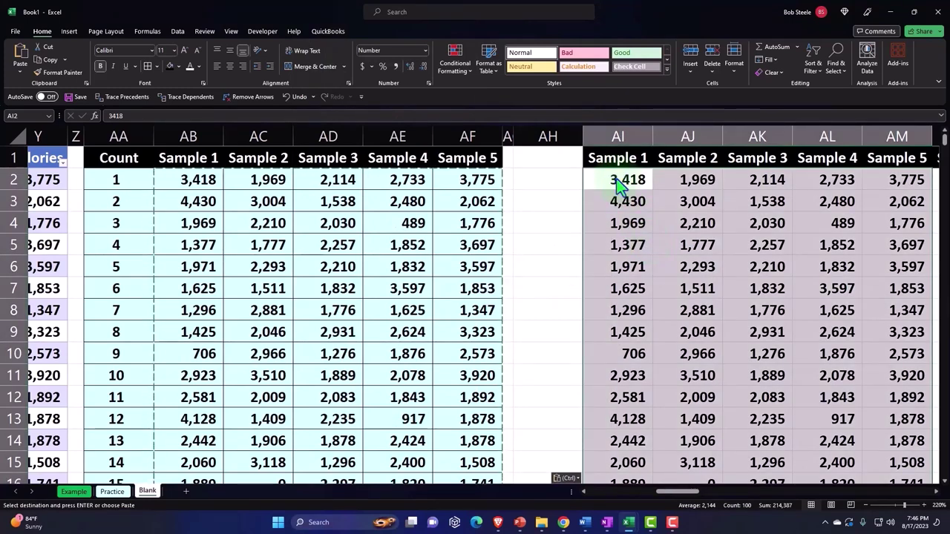
pyautogui.rightClick(617, 179)
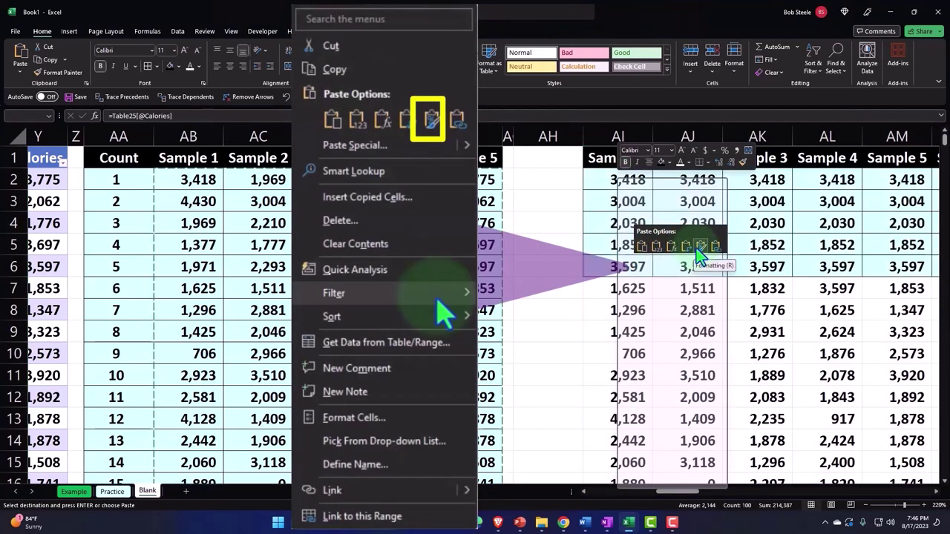
pyautogui.click(697, 248)
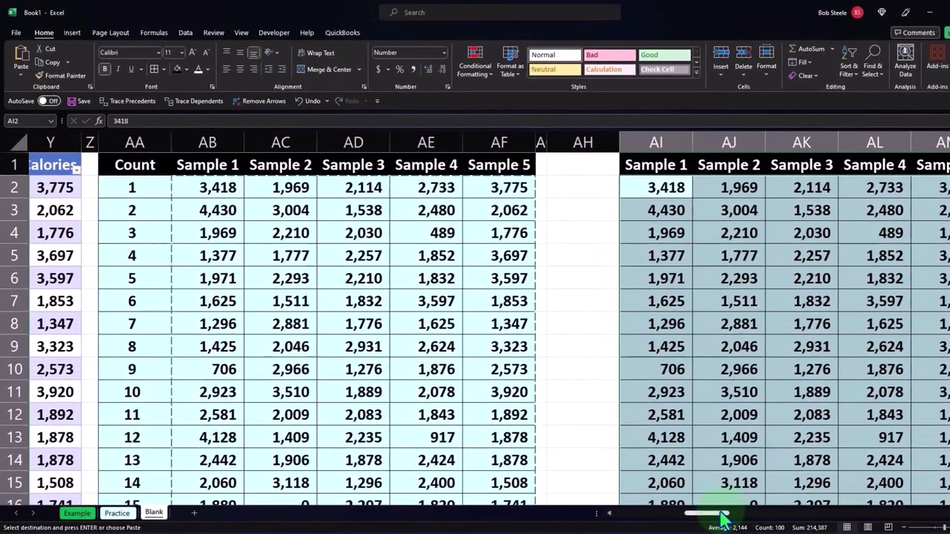
# Open the sort and filter options for the Random column of the first table in L:M
pyautogui.hscroll(1, 721, 516)
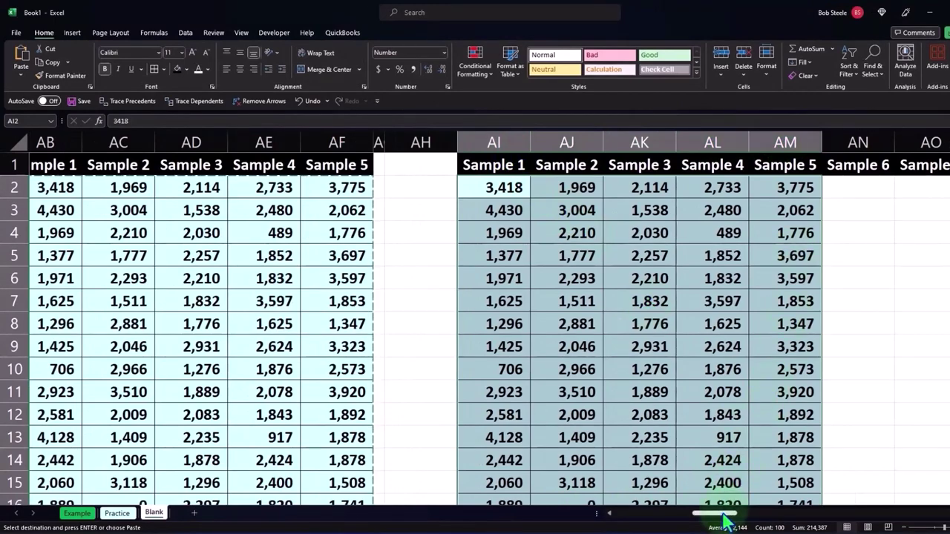
pyautogui.moveTo(724, 520); pyautogui.dragTo(677, 528)
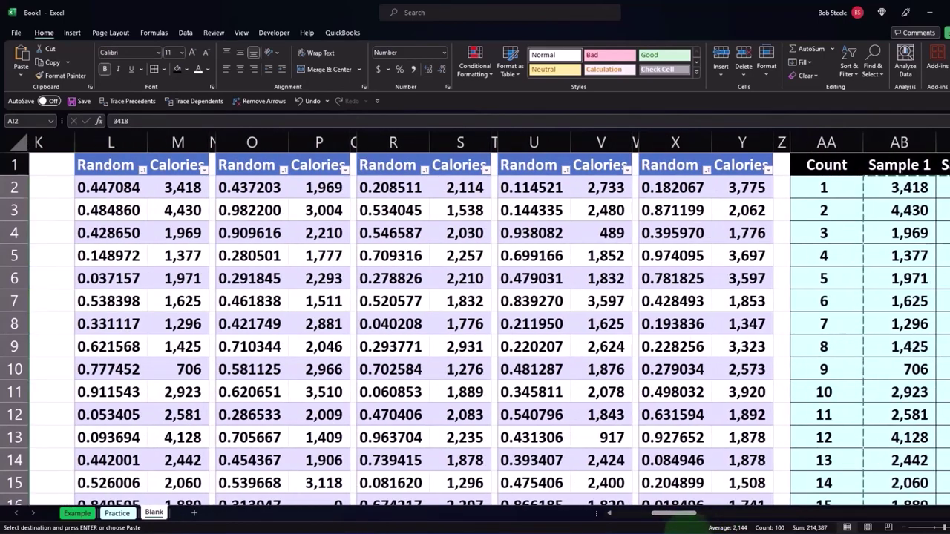
pyautogui.click(142, 170)
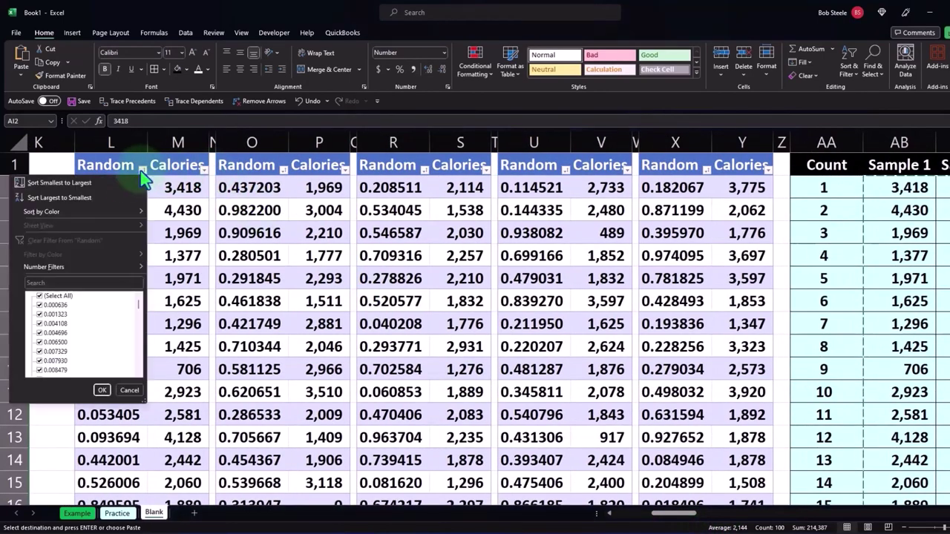